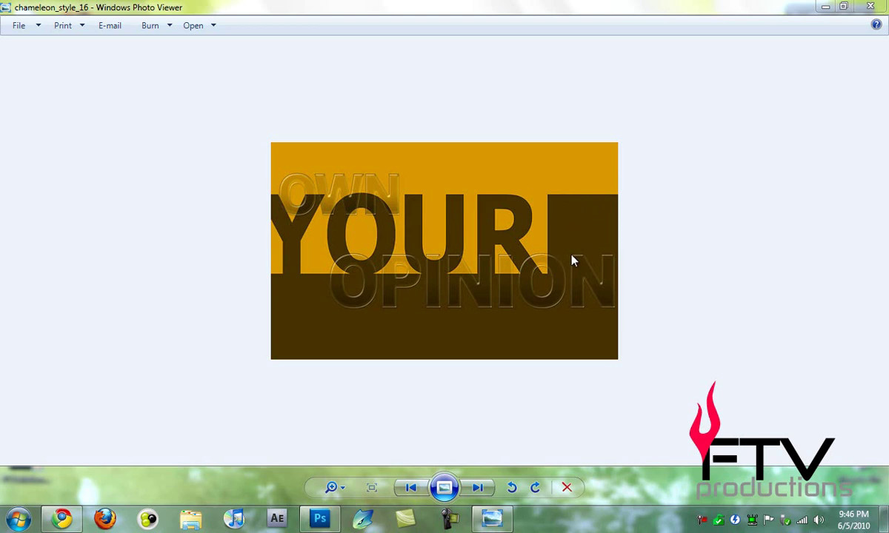
Step: Create a new blank white 1000 × 400 pixel document beside the sample image
click(320, 519)
click(14, 31)
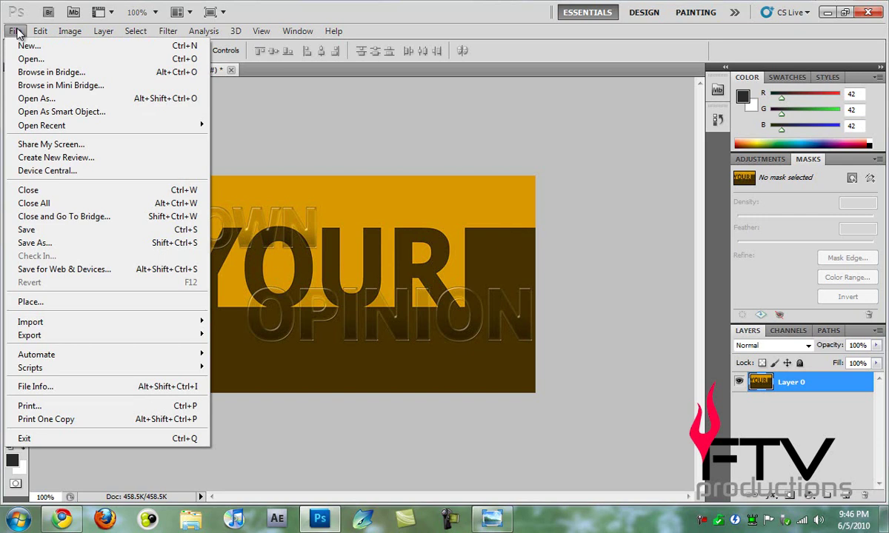
click(19, 43)
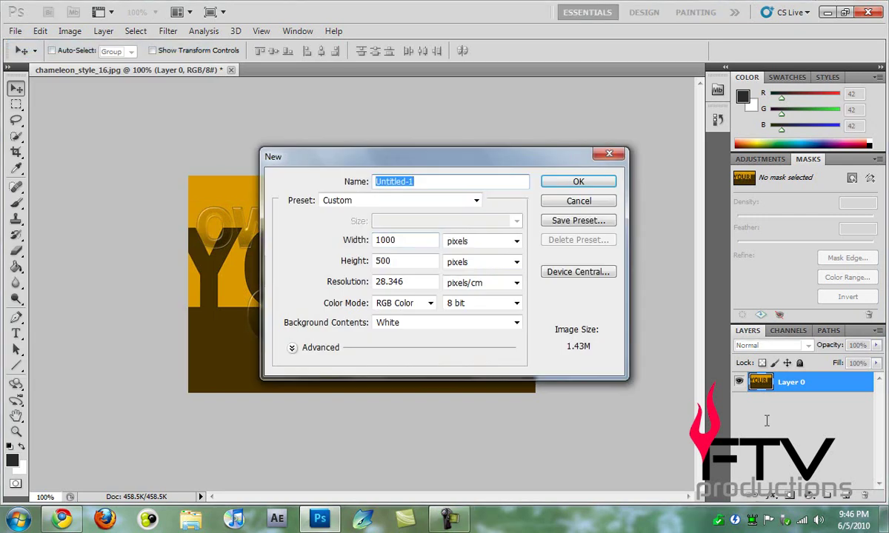
double_click(404, 240)
double_click(408, 263)
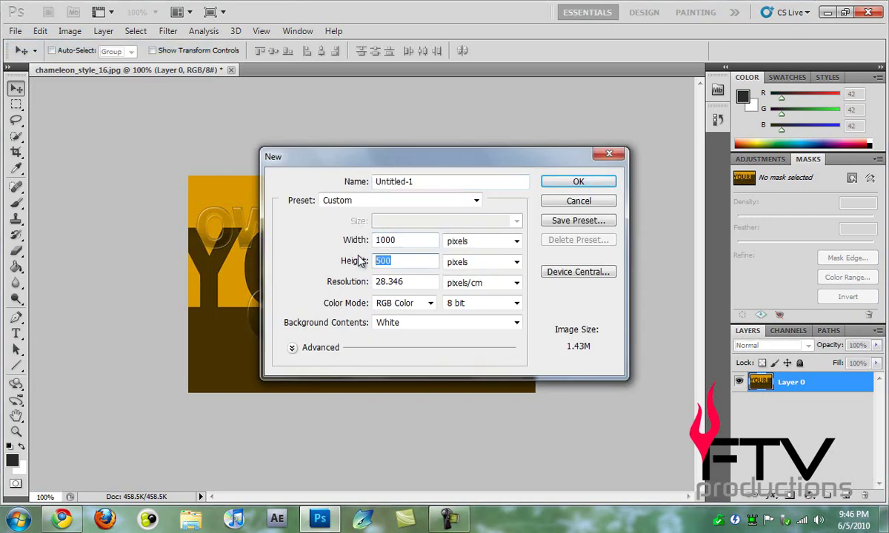
text(400)
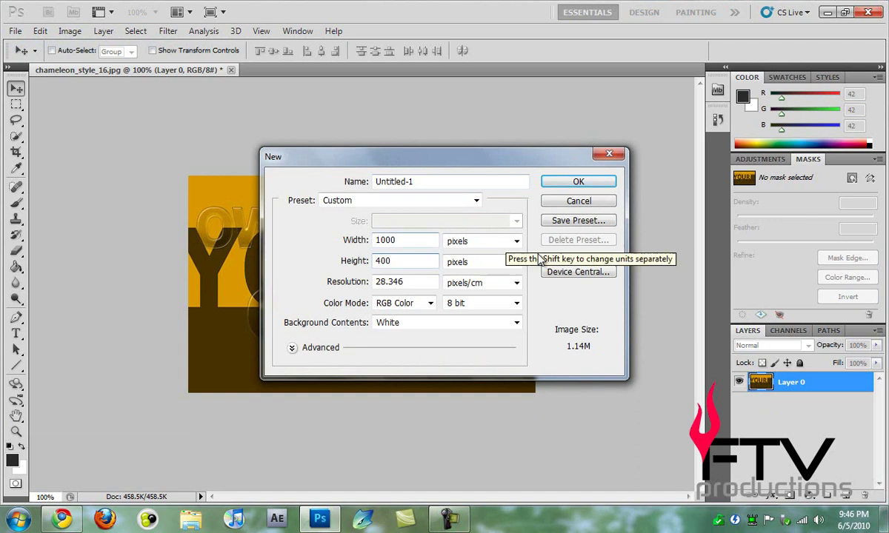
click(572, 181)
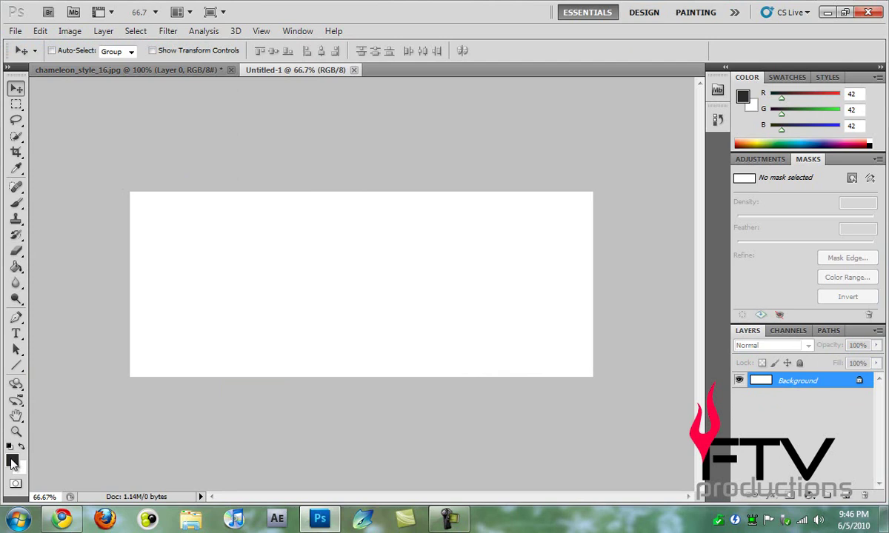
Step: Set the foreground colour to orange #d78900
click(12, 463)
double_click(671, 397)
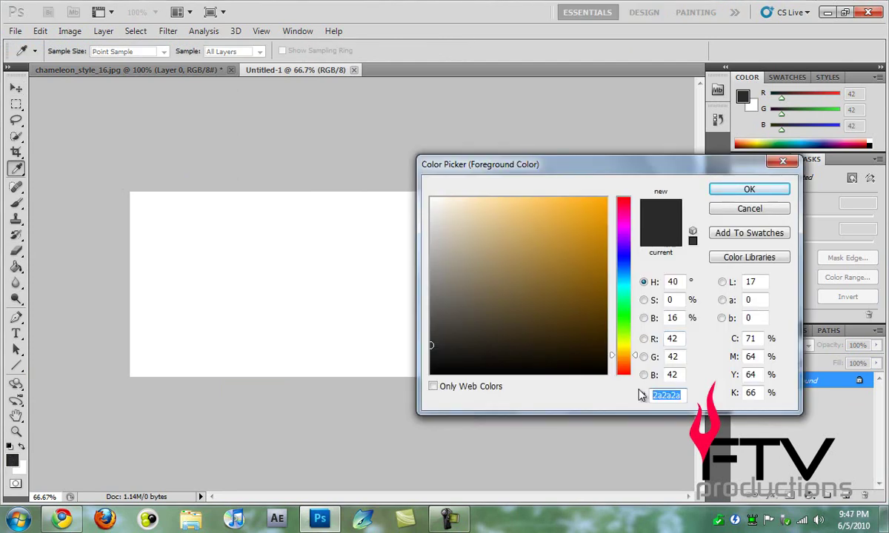
text(d7)
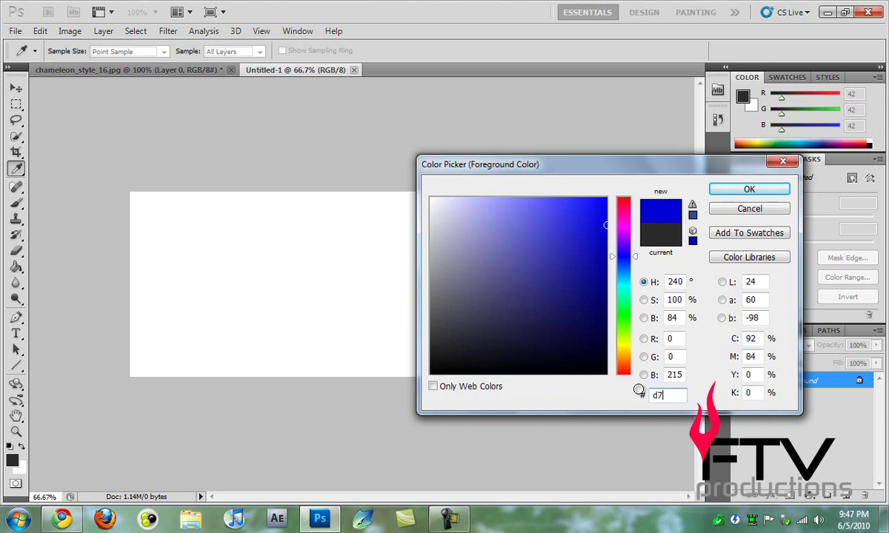
text(8900)
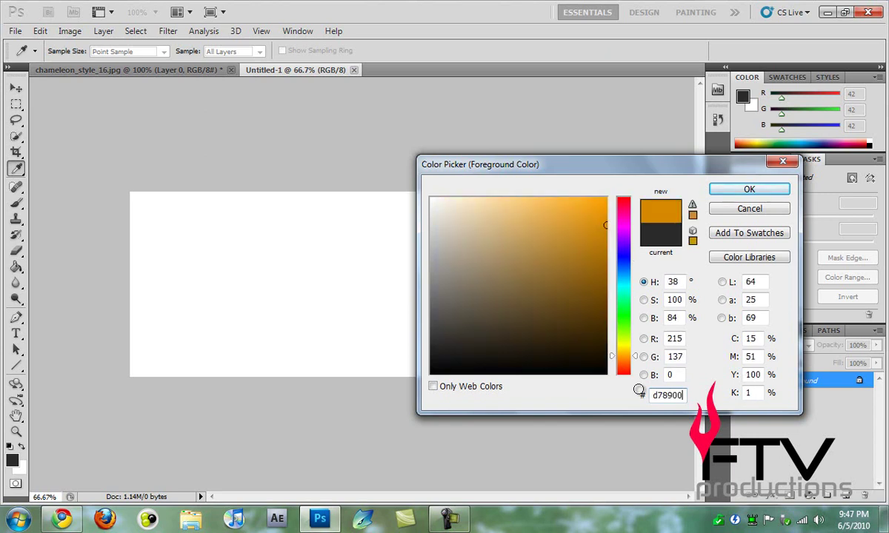
click(763, 189)
Step: Fill the white canvas with orange using the Paint Bucket Tool
click(18, 268)
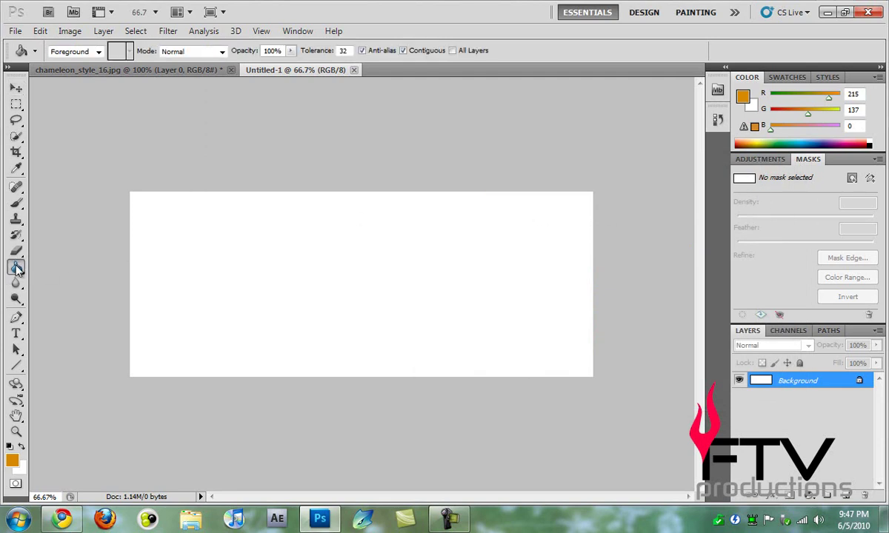
right_click(18, 268)
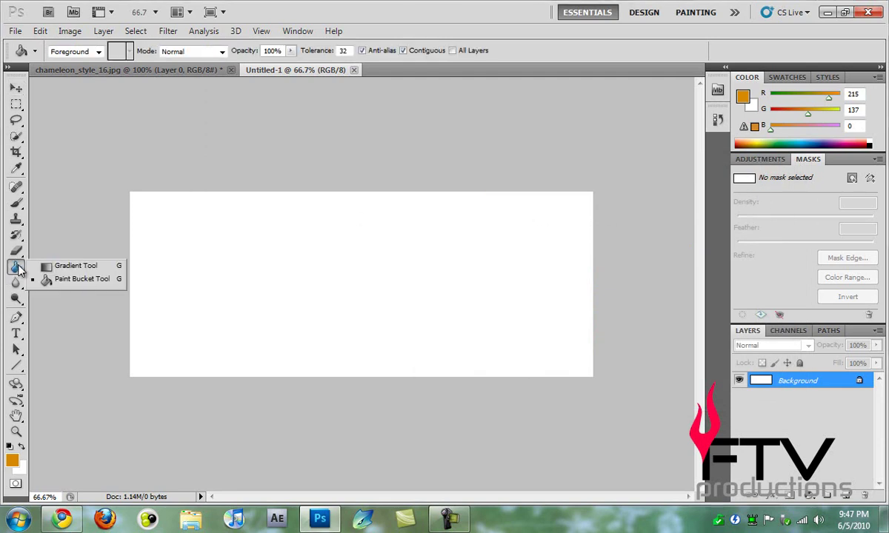
click(77, 282)
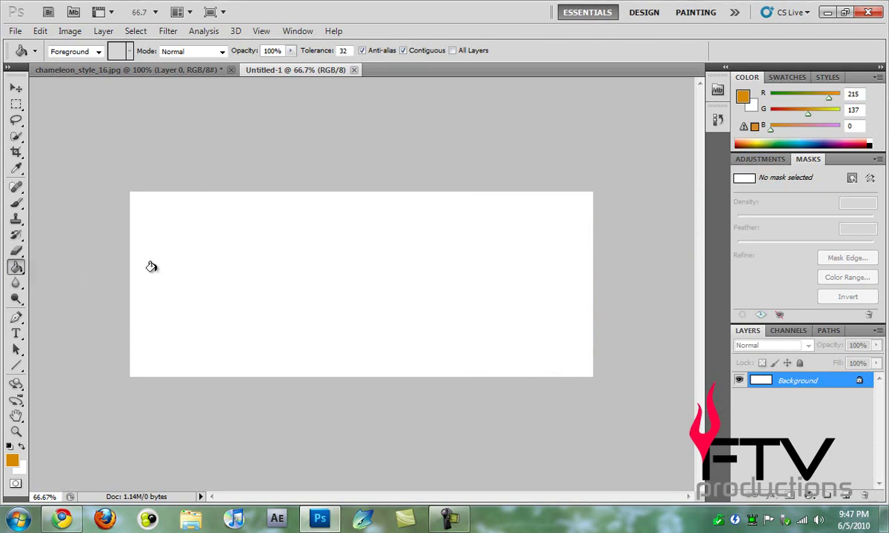
click(196, 251)
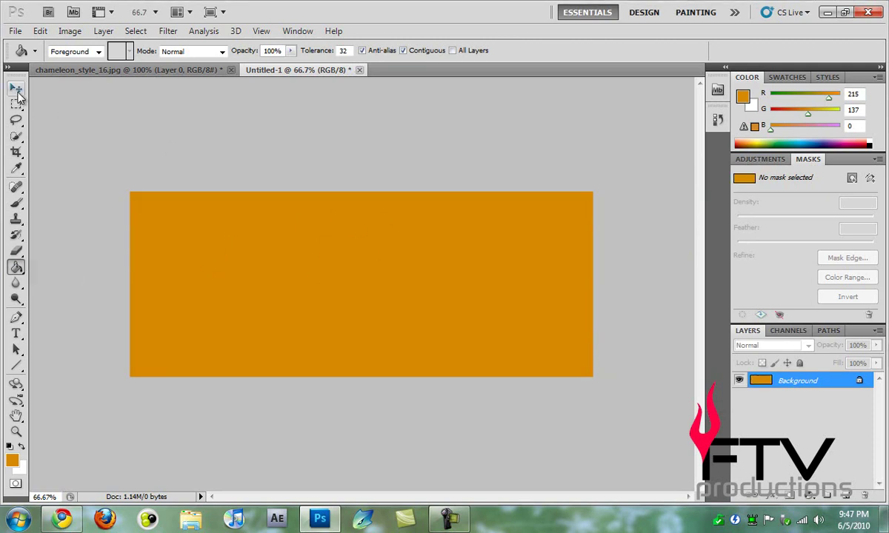
Step: Type 'YOUR' on the canvas in dark brown #463100 text
click(16, 88)
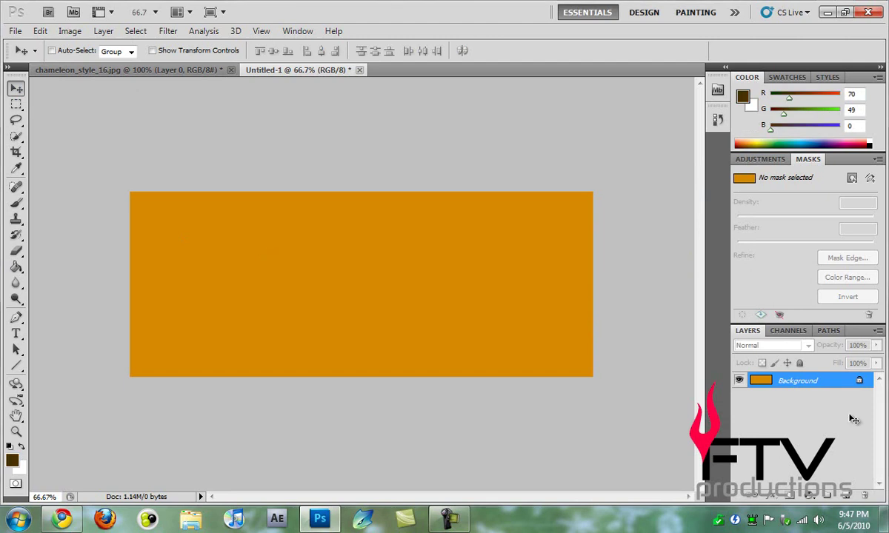
click(16, 334)
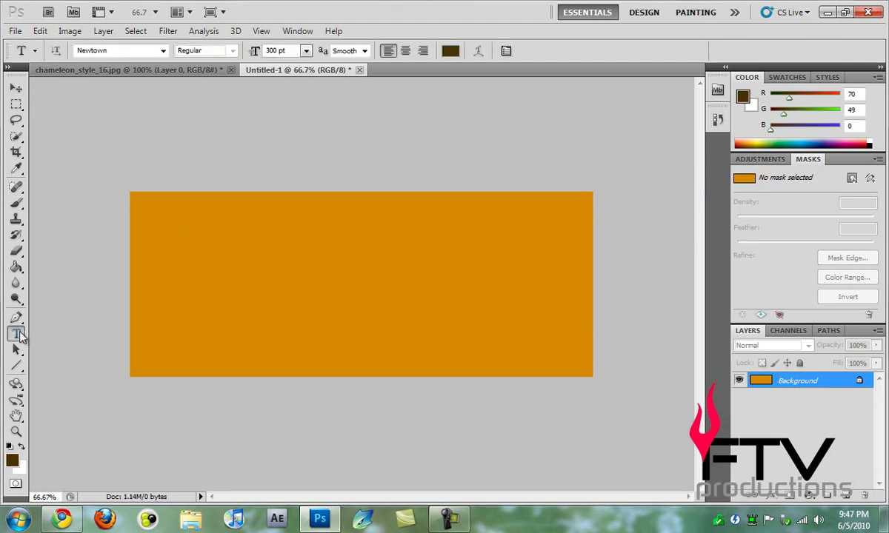
click(451, 50)
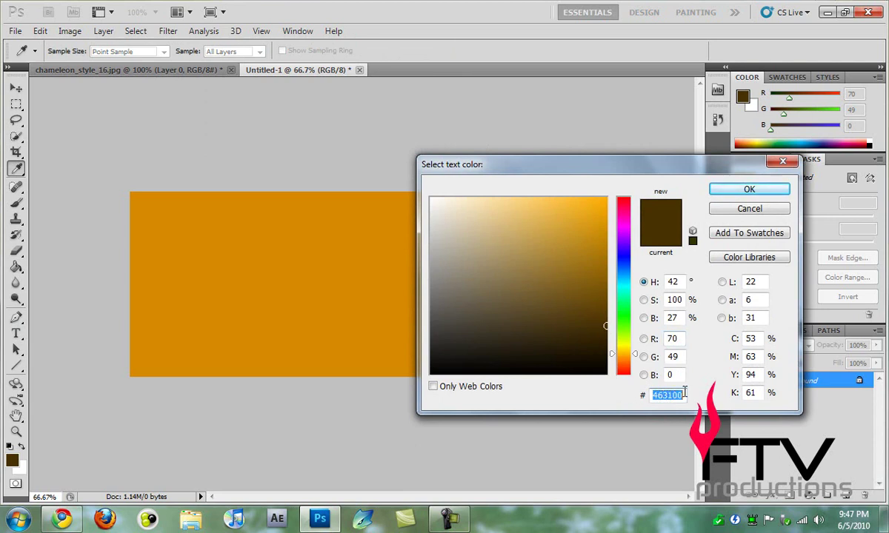
click(748, 189)
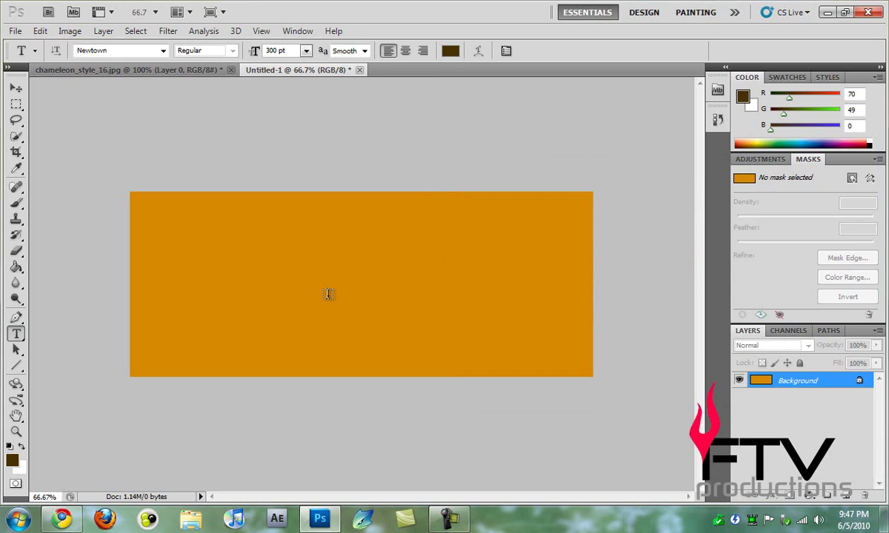
click(229, 281)
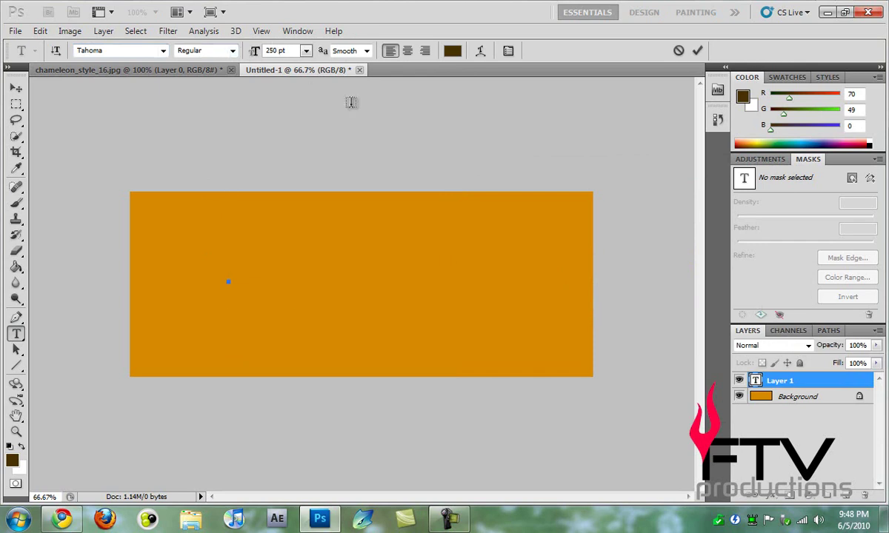
text(YOUR)
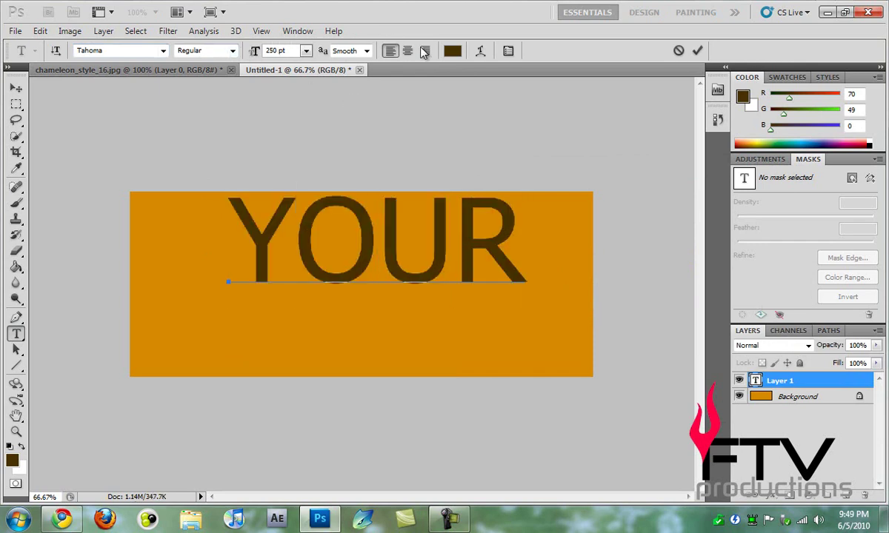
Step: Make YOUR Tahoma Bold 250 pt and shift it to the left of the canvas
click(55, 52)
click(55, 52)
click(231, 50)
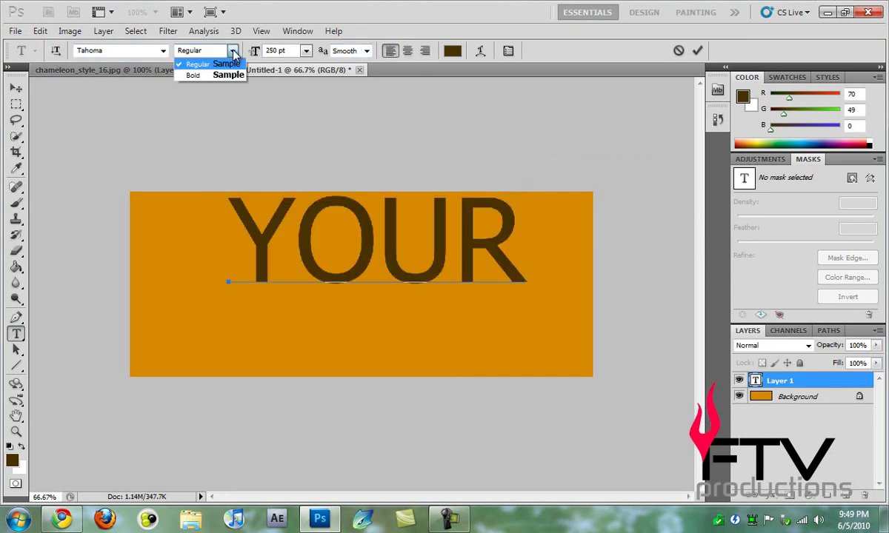
click(194, 73)
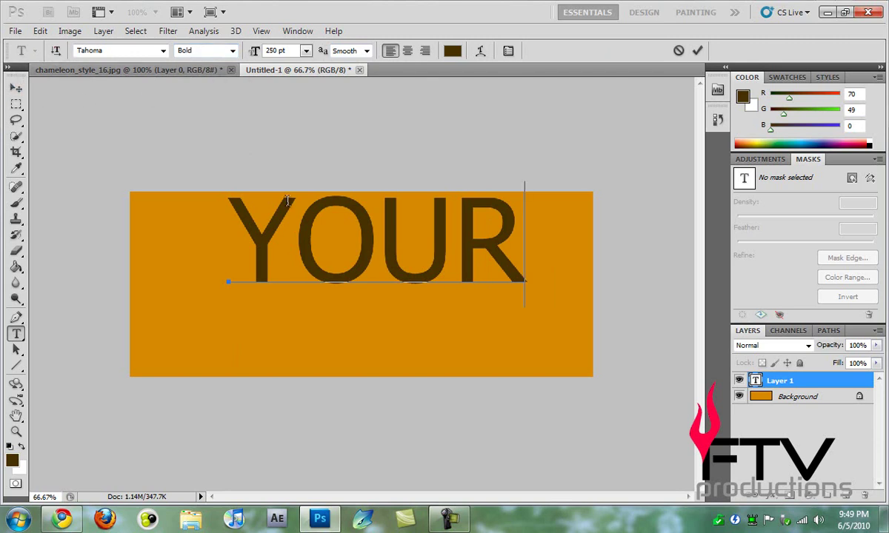
double_click(267, 186)
click(232, 51)
click(194, 74)
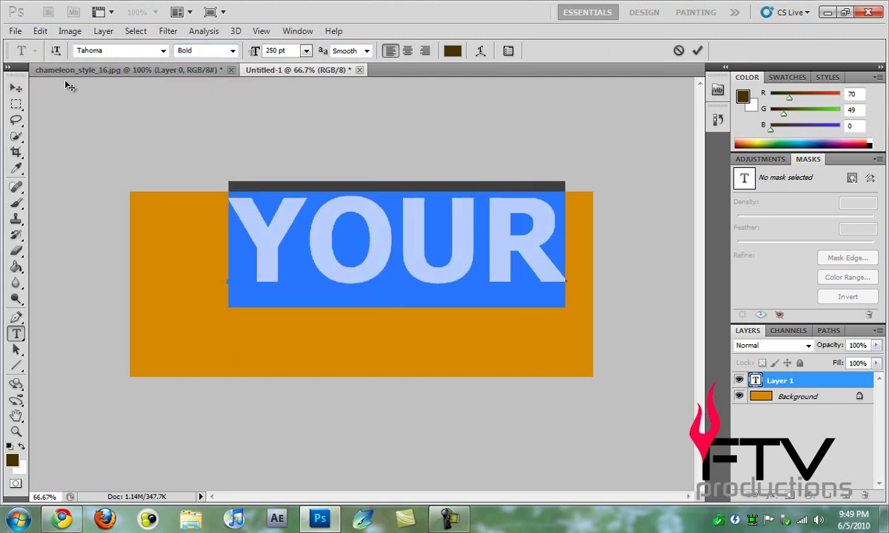
click(17, 87)
drag(423, 268, 344, 296)
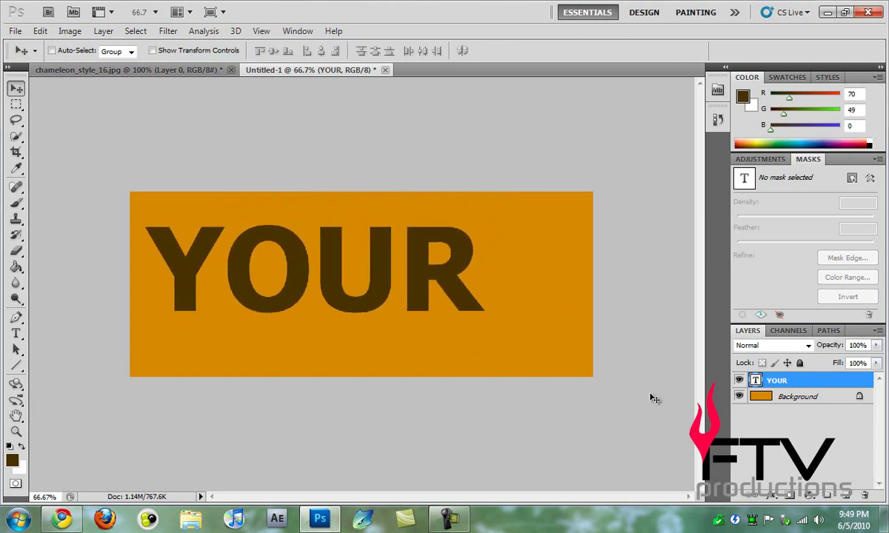
Step: Draw a stepped Polygonal Lasso selection around the strip below YOUR and the block right of its R
key(l)
click(17, 88)
click(21, 126)
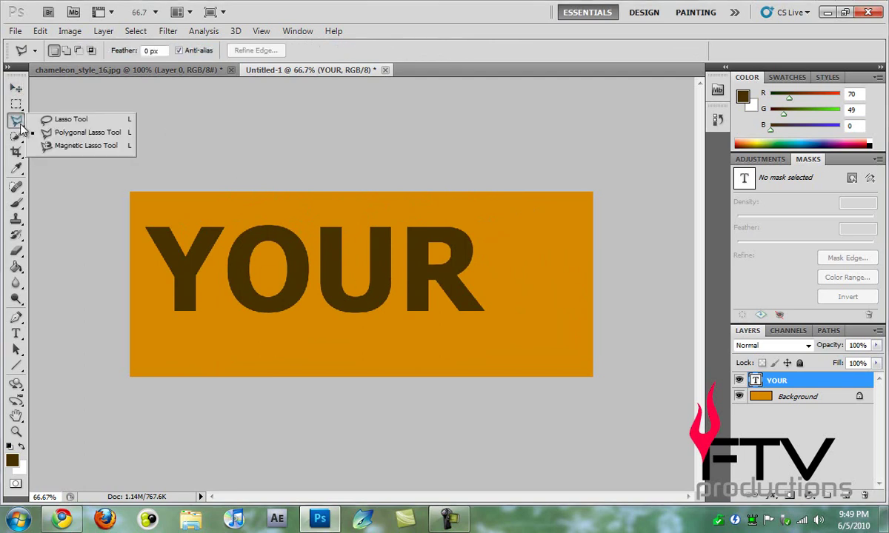
click(91, 133)
click(117, 324)
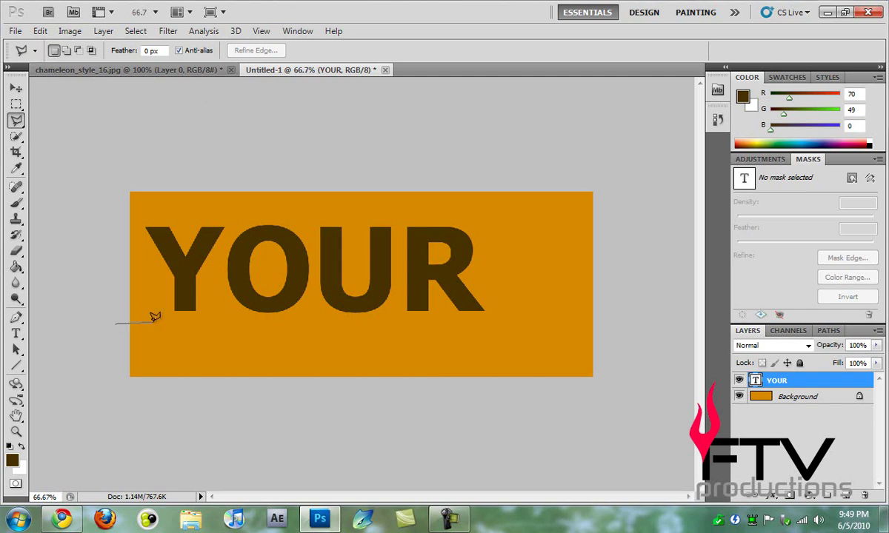
click(515, 323)
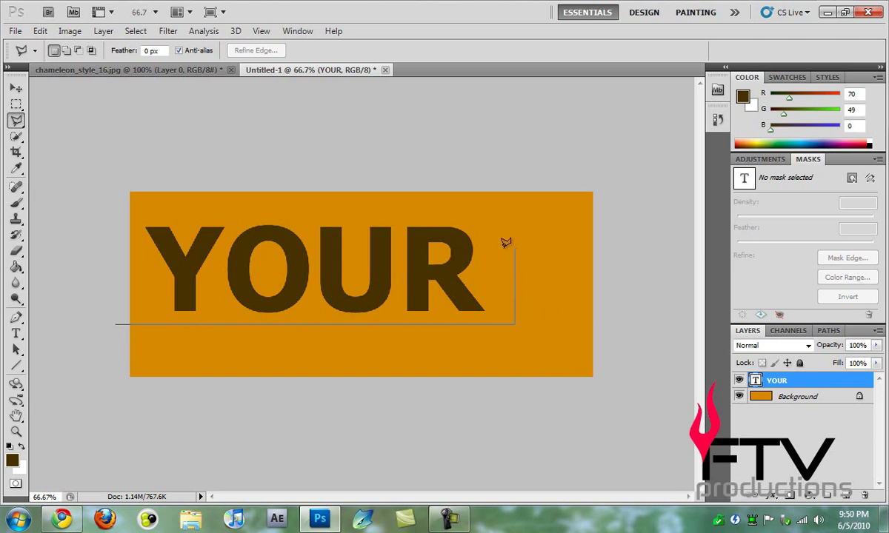
click(514, 246)
click(608, 245)
click(608, 410)
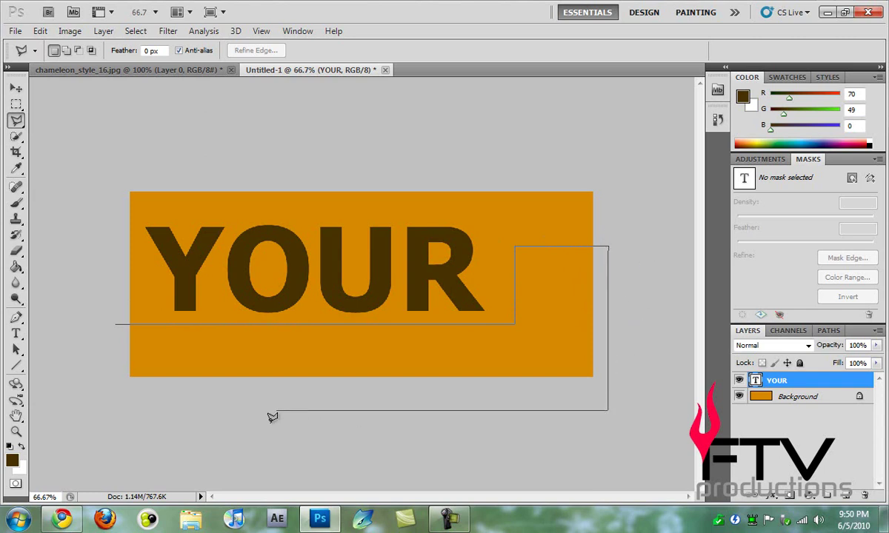
click(105, 410)
click(115, 324)
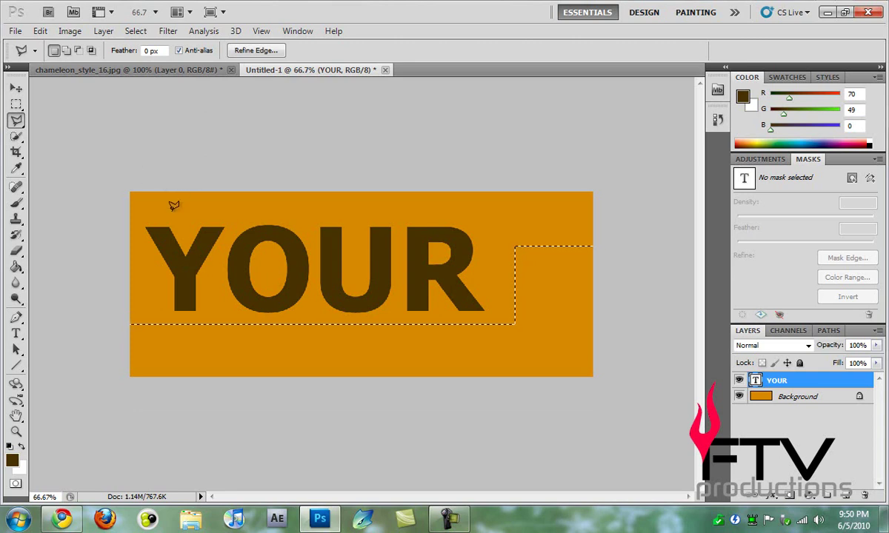
Step: Rasterize the YOUR layer, fill the selected strip and block dark brown, then deselect
click(16, 267)
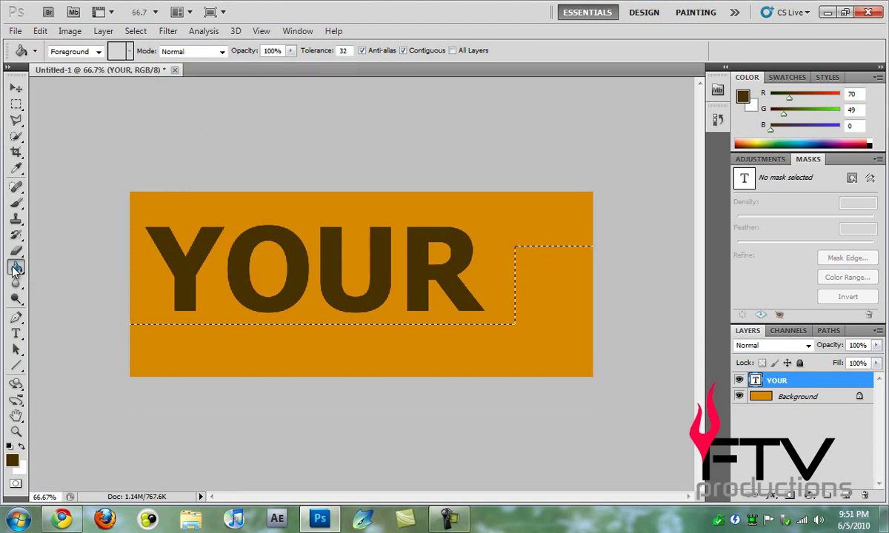
drag(16, 268, 43, 282)
click(301, 327)
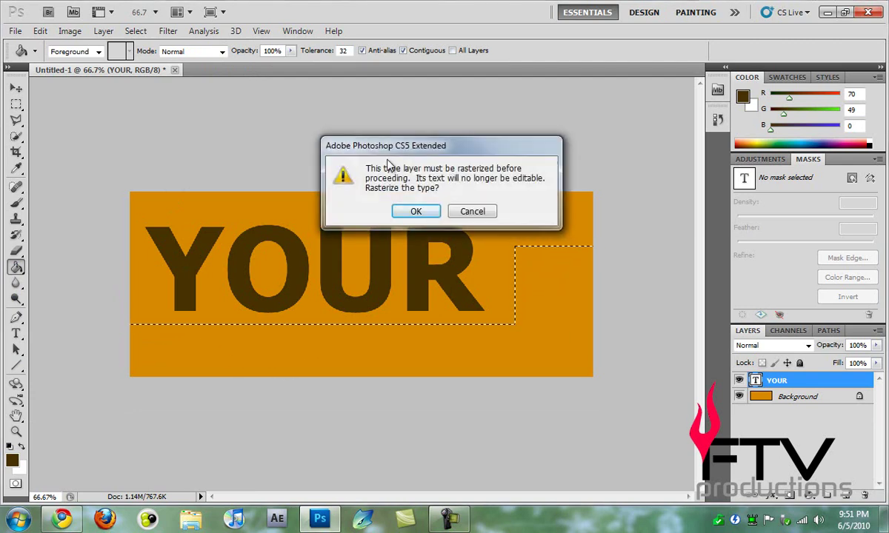
click(406, 211)
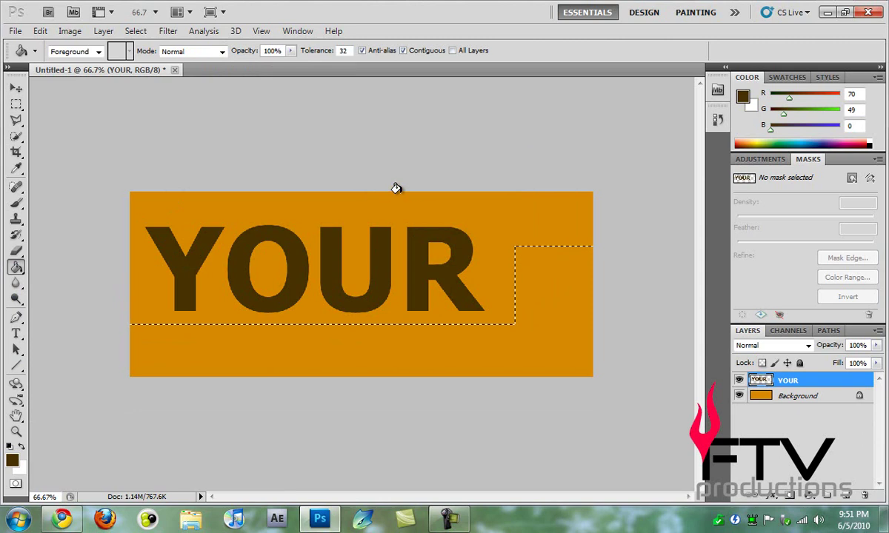
click(361, 347)
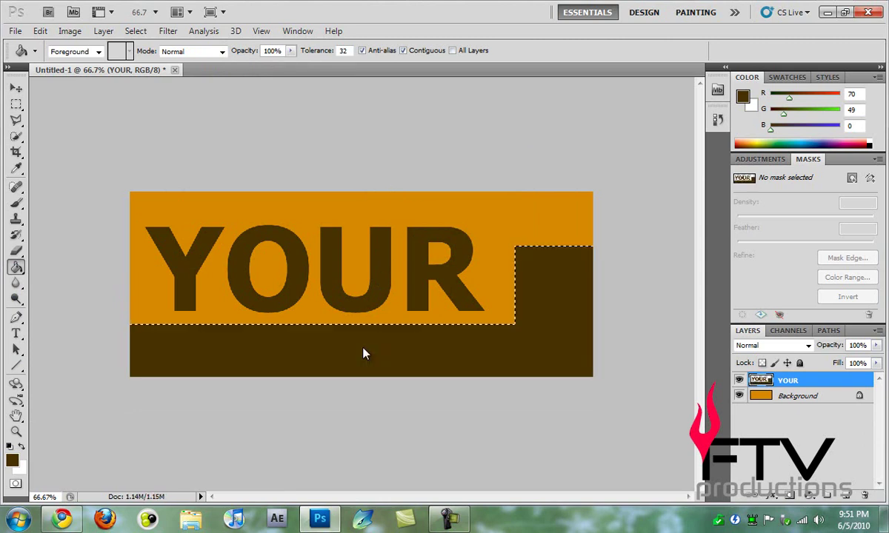
click(16, 90)
key(ctrl+d)
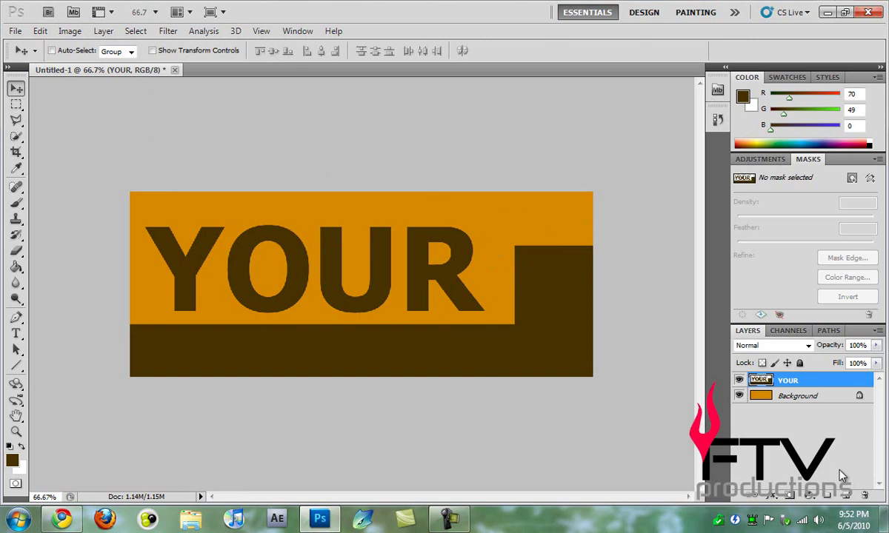
Step: Add a new layer and type 'OWN' above YOUR
click(846, 494)
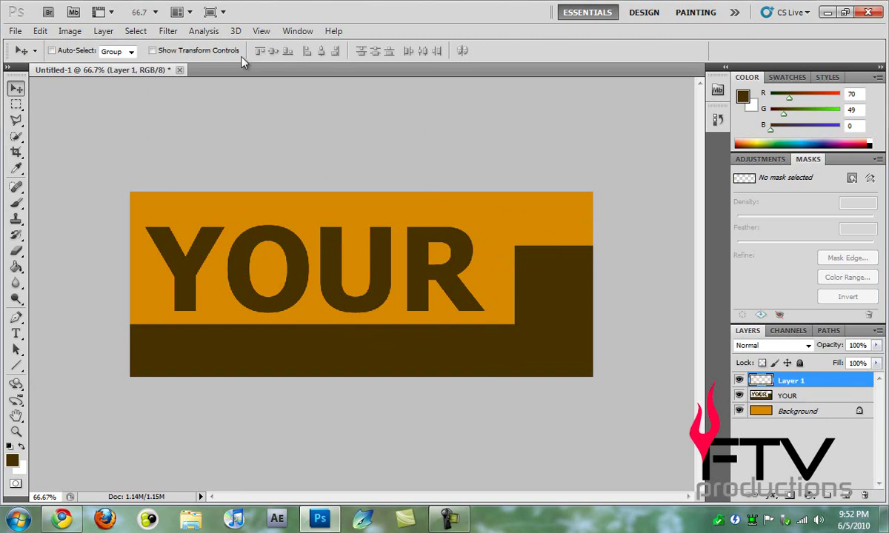
click(16, 317)
click(16, 334)
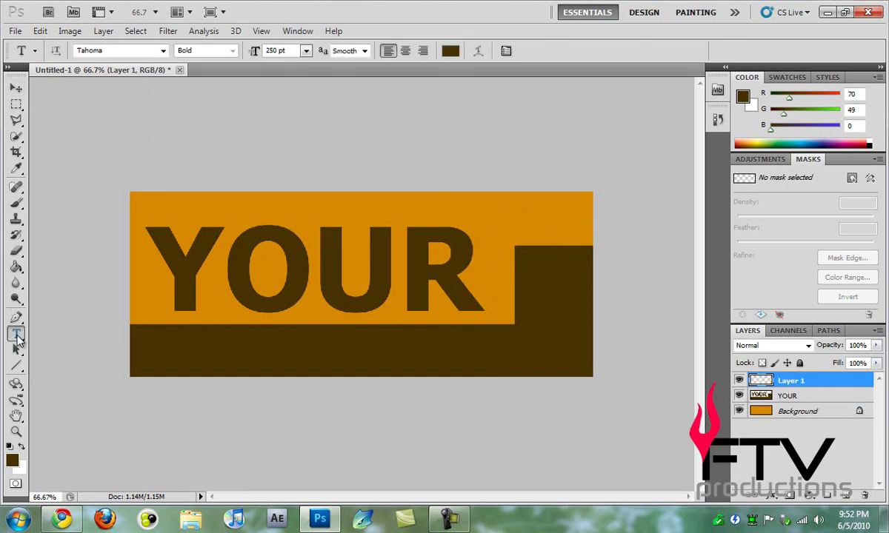
click(229, 221)
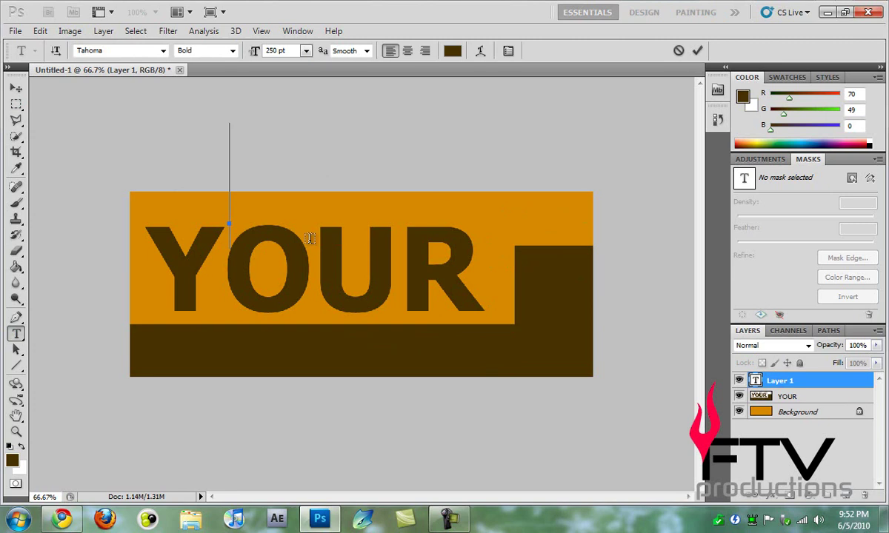
text(OWN)
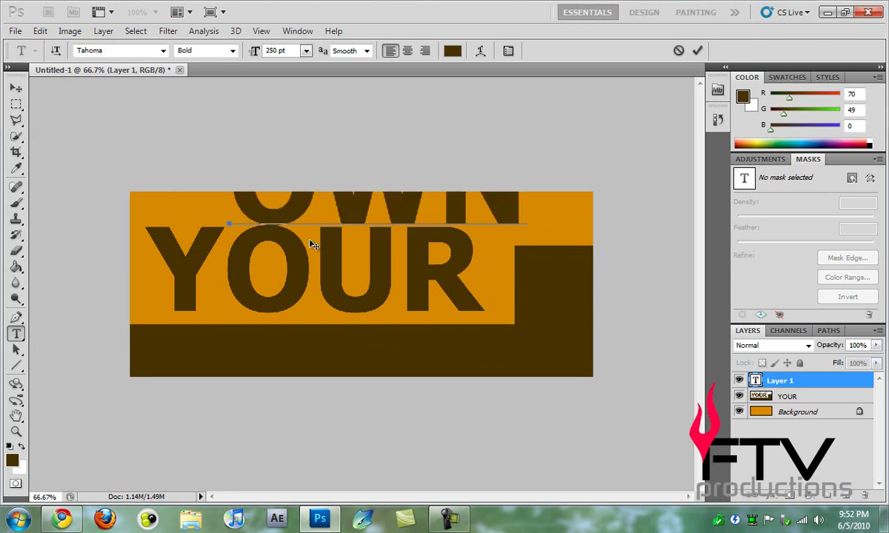
Step: Make OWN 150 pt black and move it over the top-left of YOUR
key(shift+Left)
key(shift+Left)
key(shift+Left)
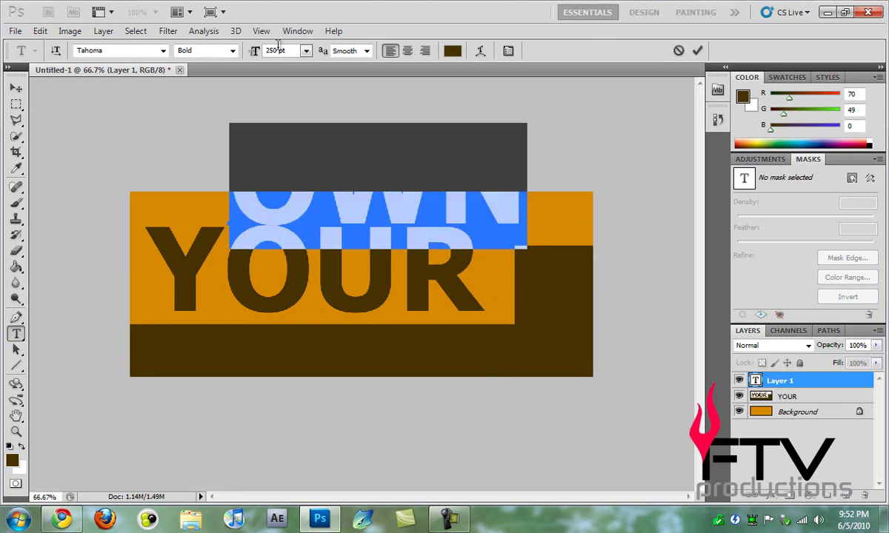
click(256, 52)
text(150)
key(Return)
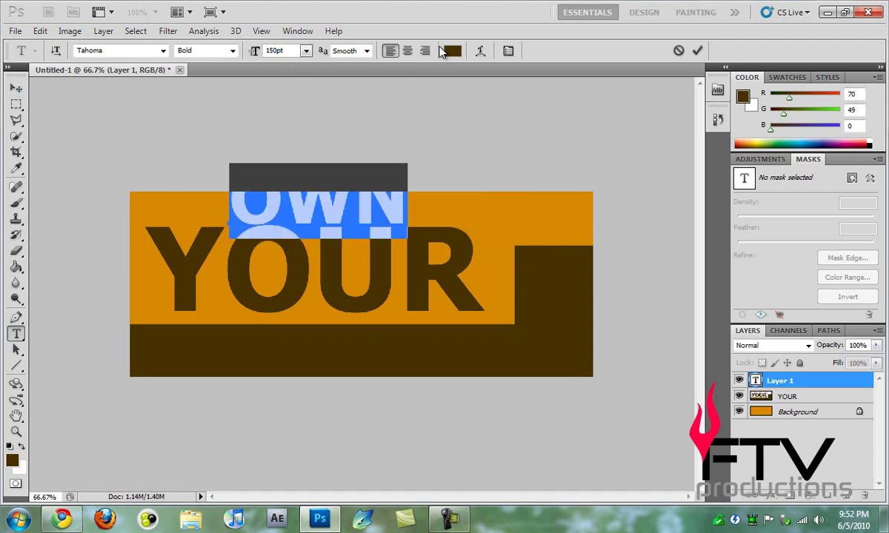
click(453, 50)
drag(420, 235, 366, 482)
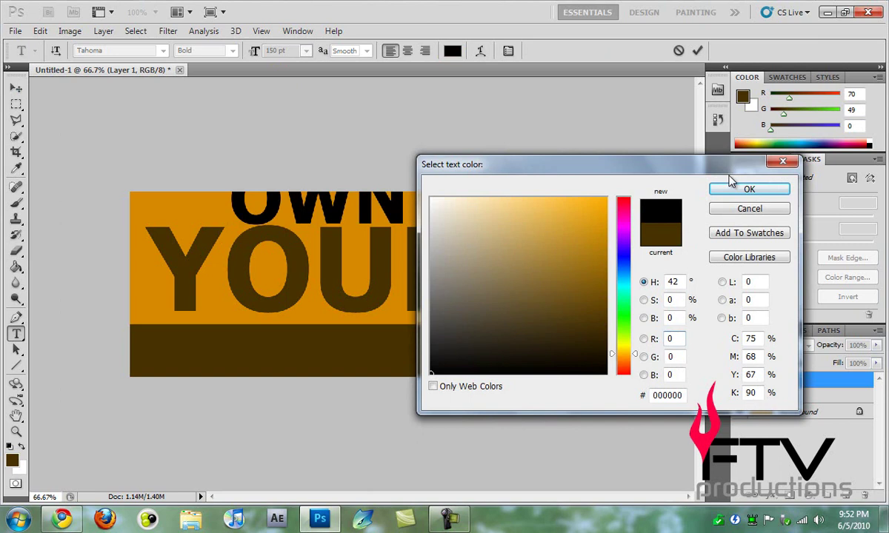
click(733, 187)
click(15, 88)
drag(304, 211, 221, 240)
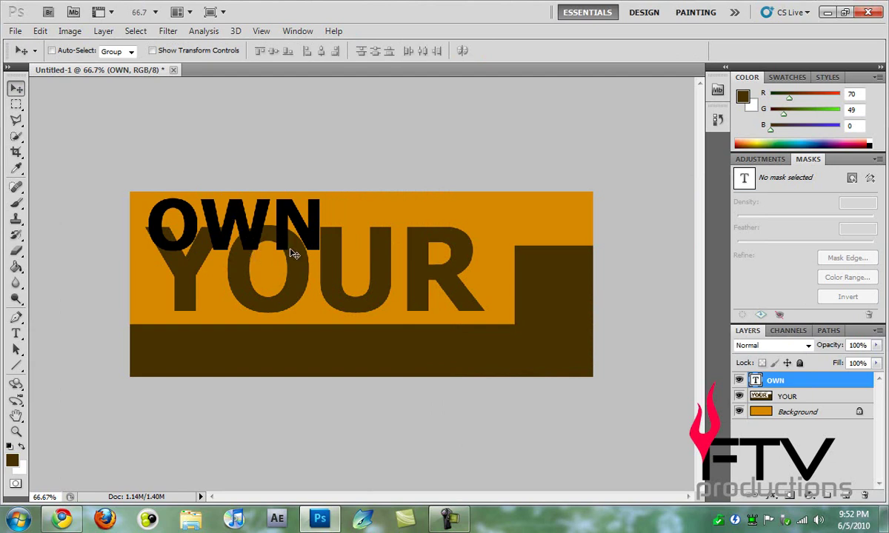
Step: Enable a Drop Shadow on the OWN layer with olive colour #7c6d2c
right_click(815, 381)
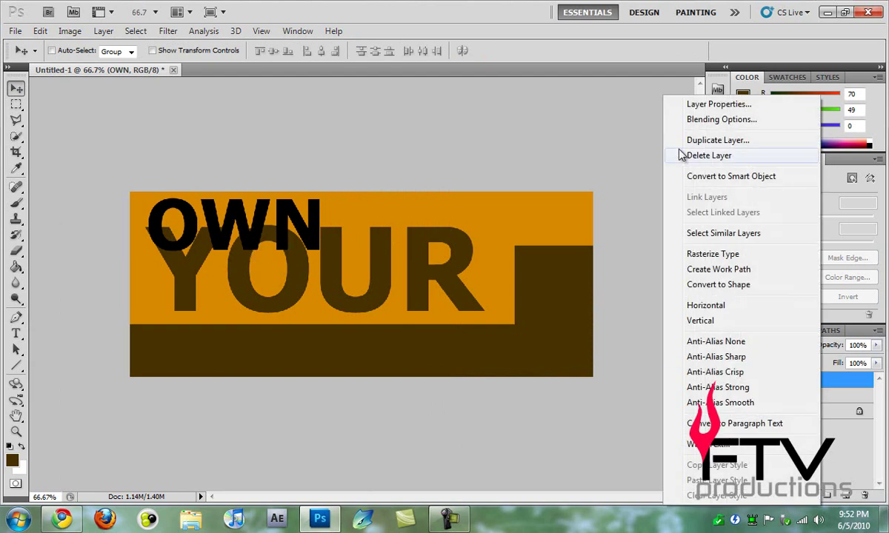
click(722, 128)
drag(589, 135, 395, 139)
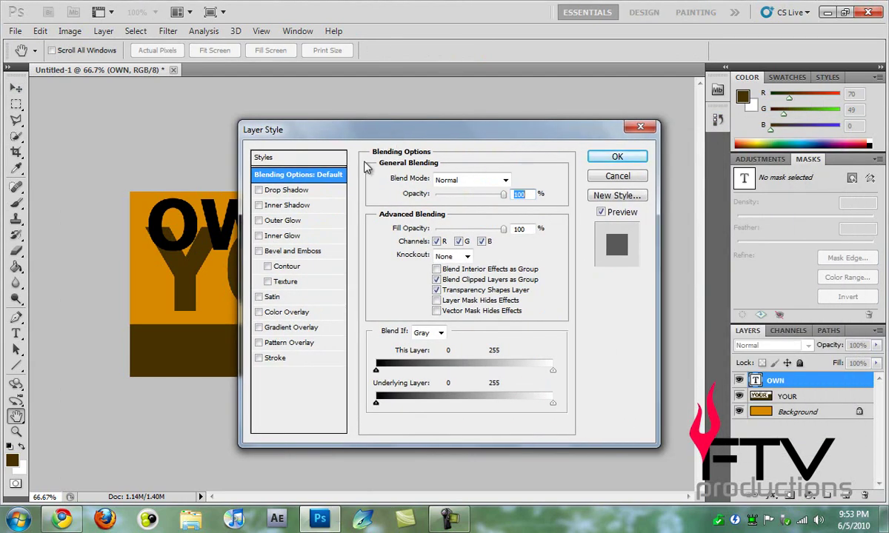
click(259, 190)
click(282, 189)
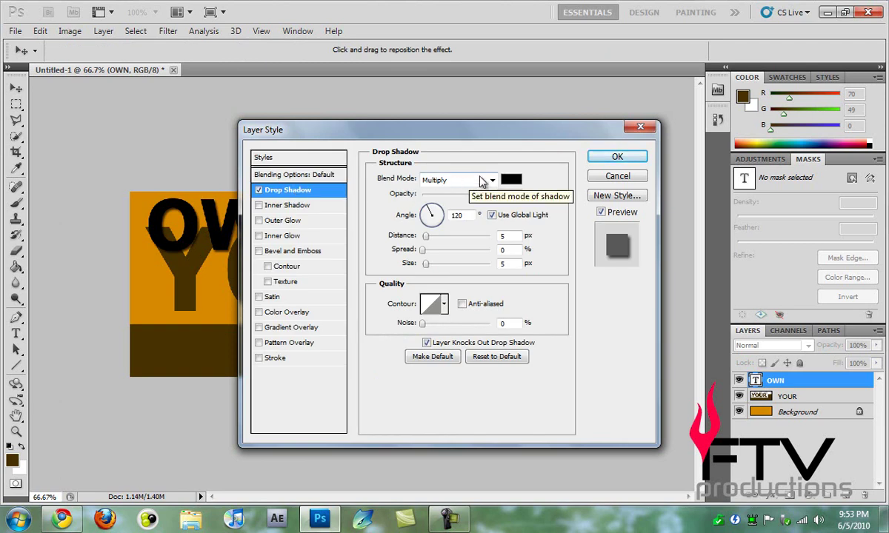
click(515, 180)
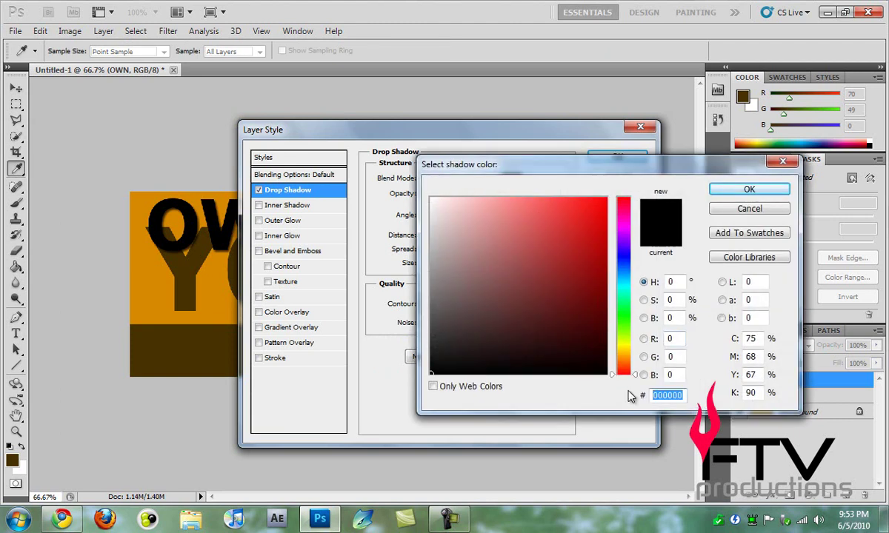
text(7c)
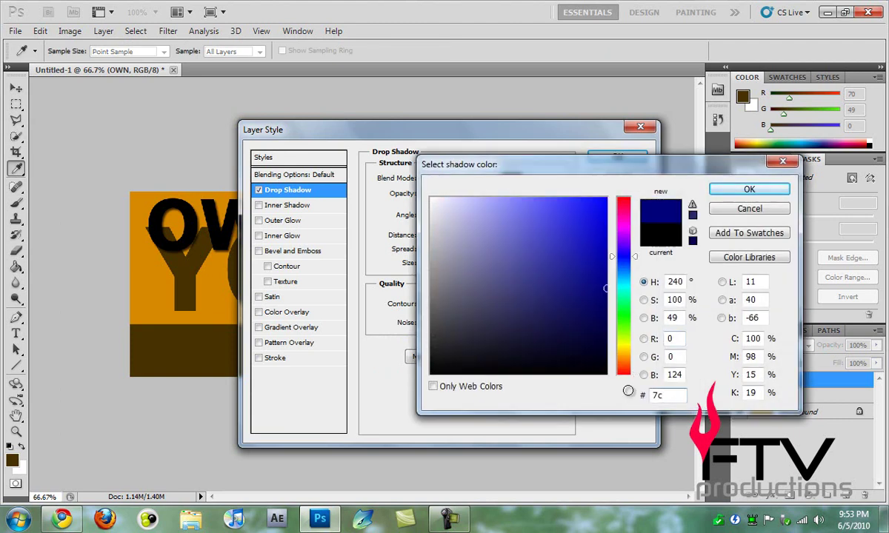
text(6d2c)
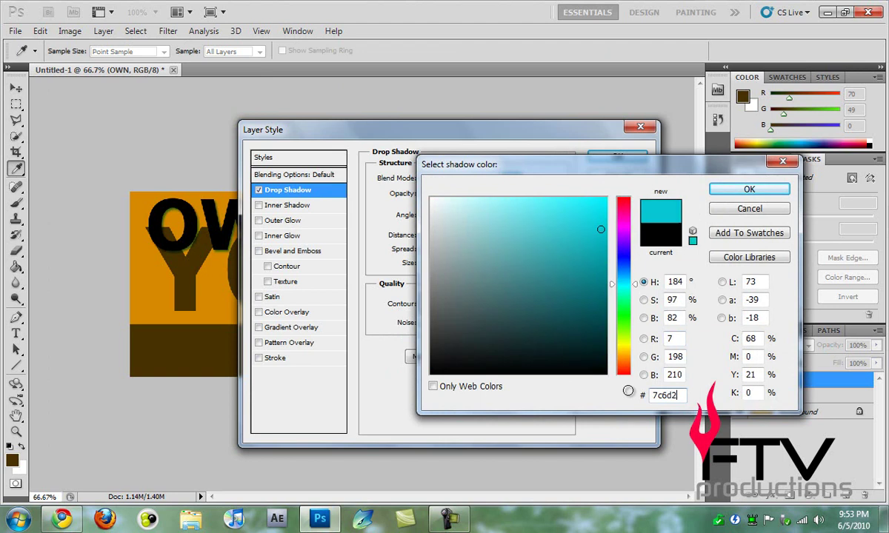
click(748, 190)
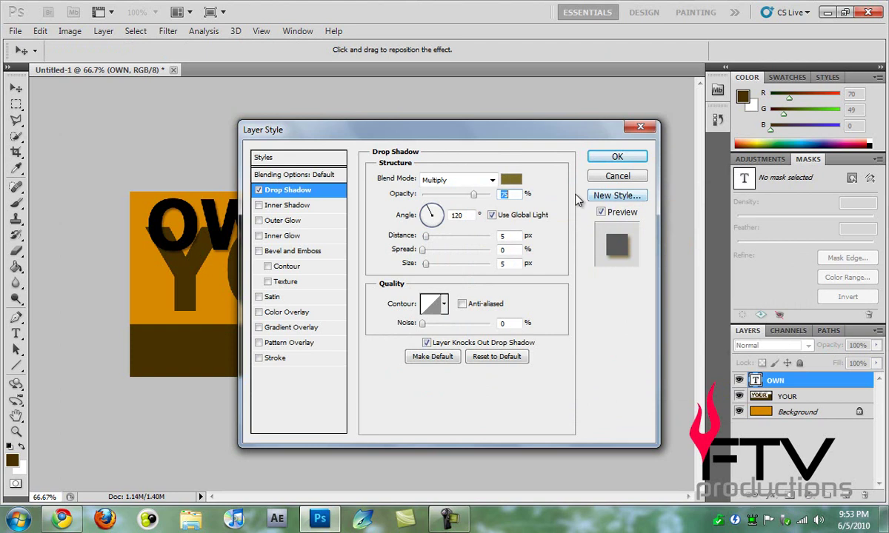
Step: Set the drop shadow to 23% opacity, 117° angle, 3 px distance and 3% spread
text(23)
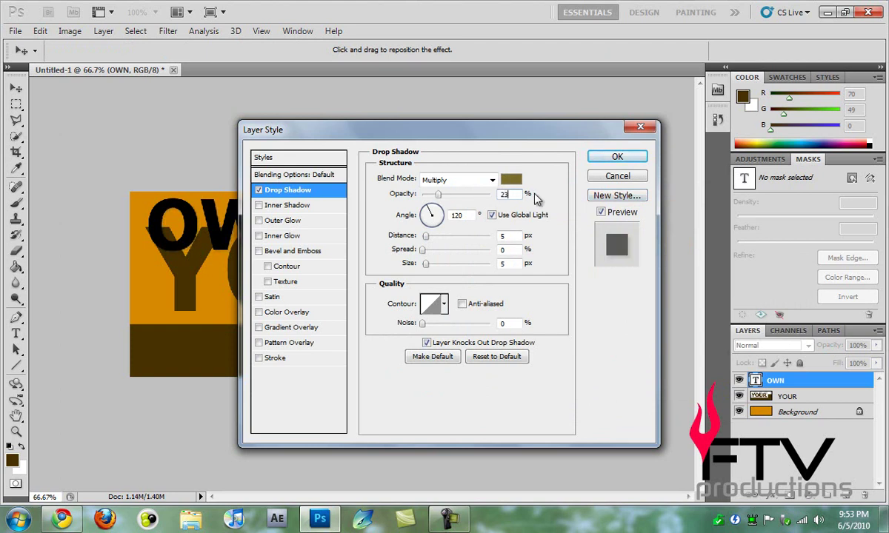
double_click(449, 214)
text(117)
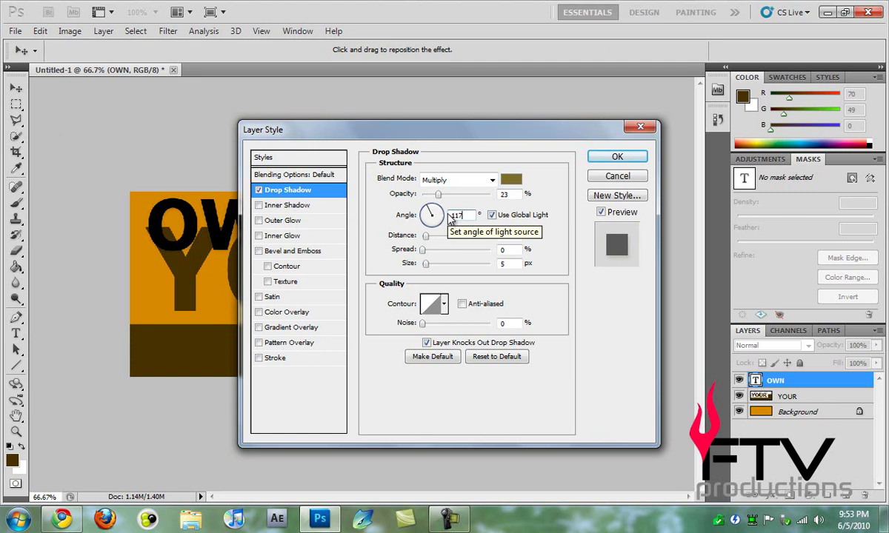
key(Tab)
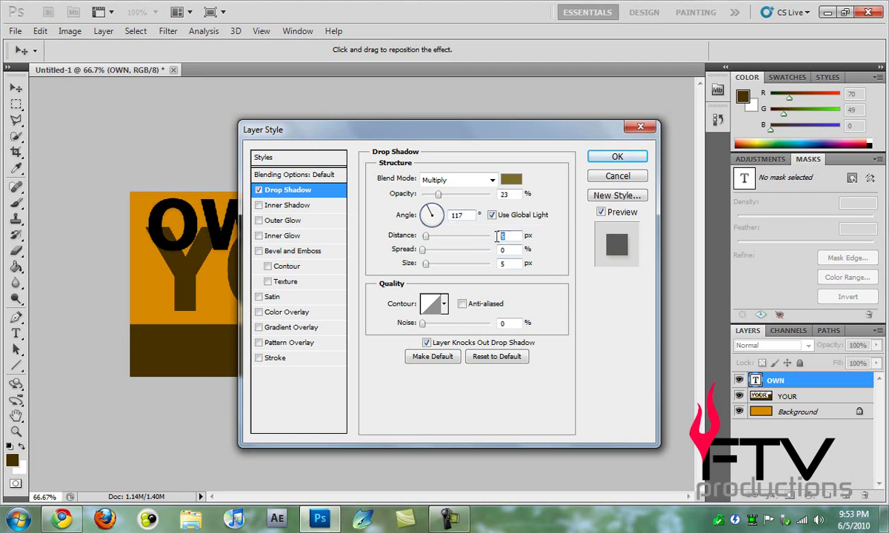
text(3)
key(Tab)
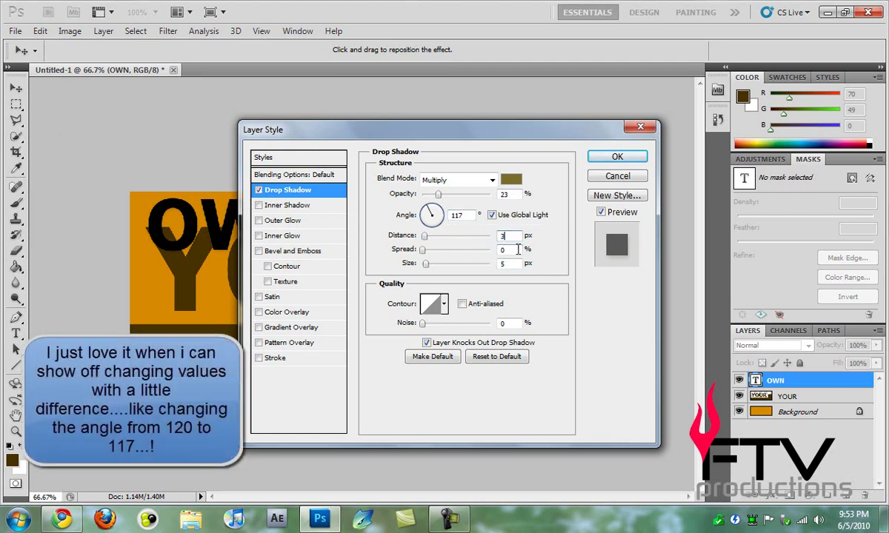
text(3)
key(Tab)
key(Tab)
key(Tab)
key(Tab)
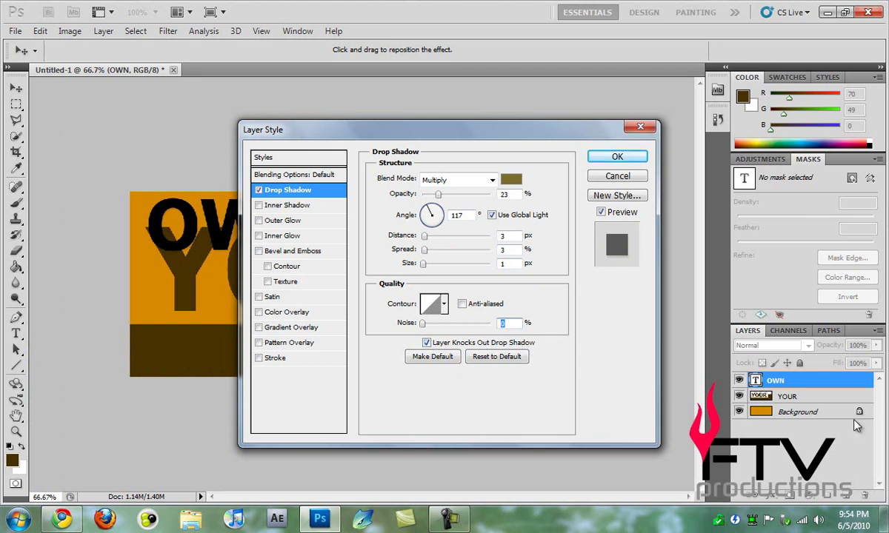
Step: Add an olive #726415 inner shadow to OWN at 45% opacity and 108° angle
click(301, 207)
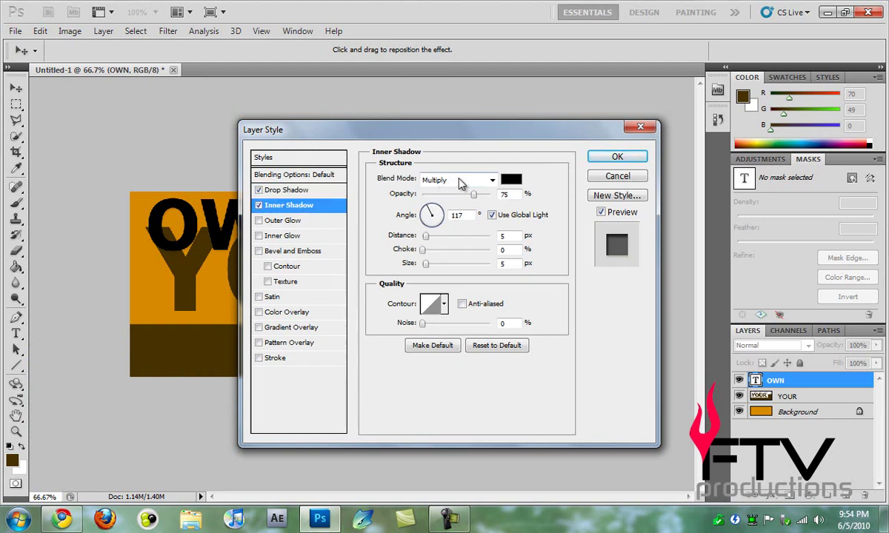
click(512, 180)
key(Tab)
key(Tab)
key(Tab)
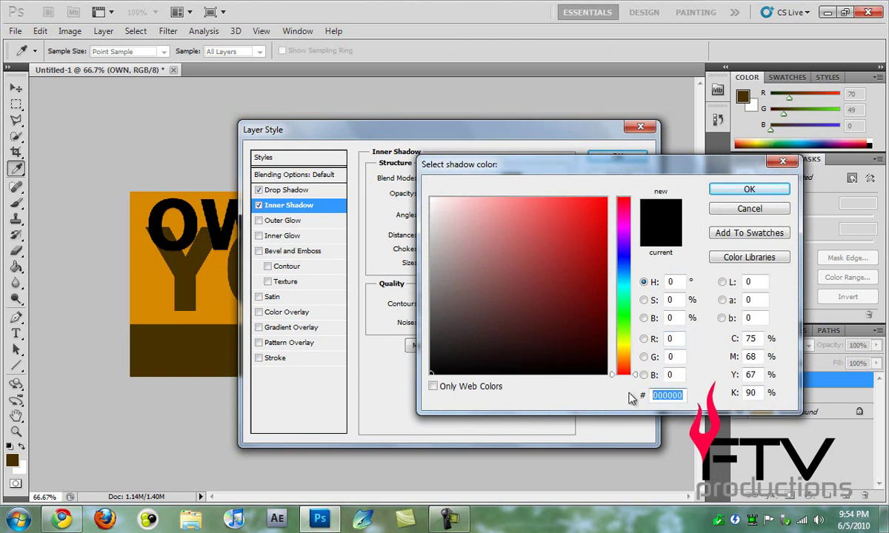
text(72)
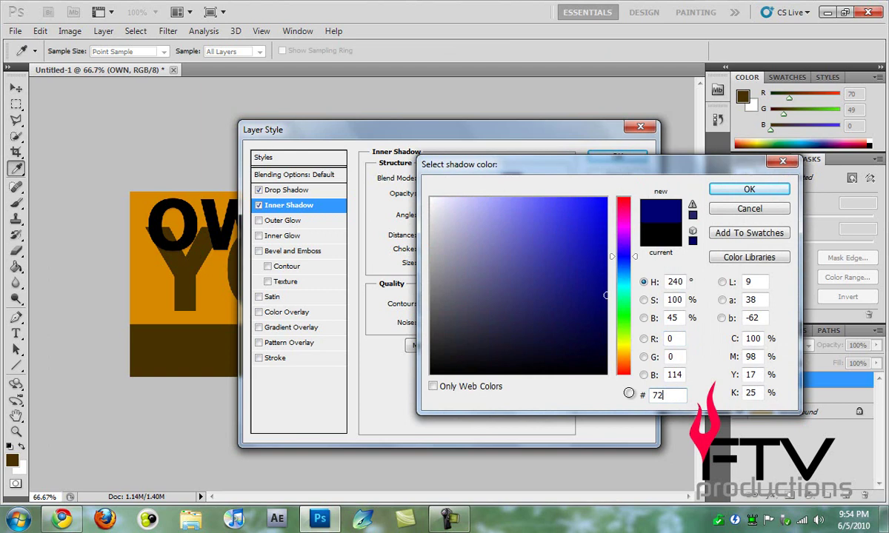
text(6415)
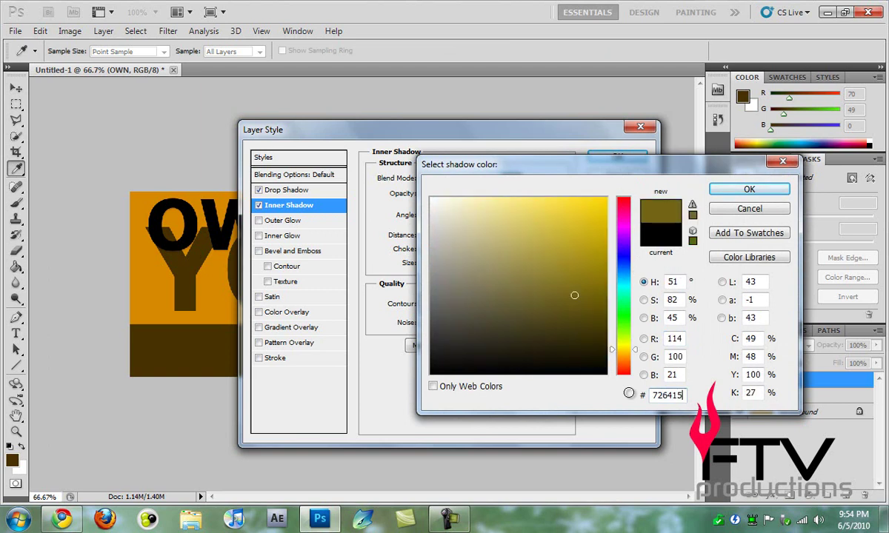
click(754, 191)
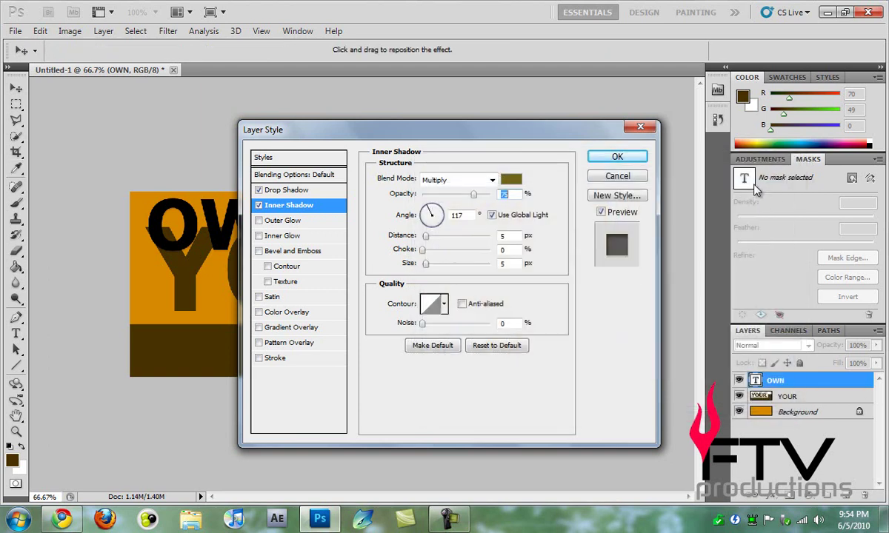
text(45)
drag(473, 215, 451, 222)
text(108)
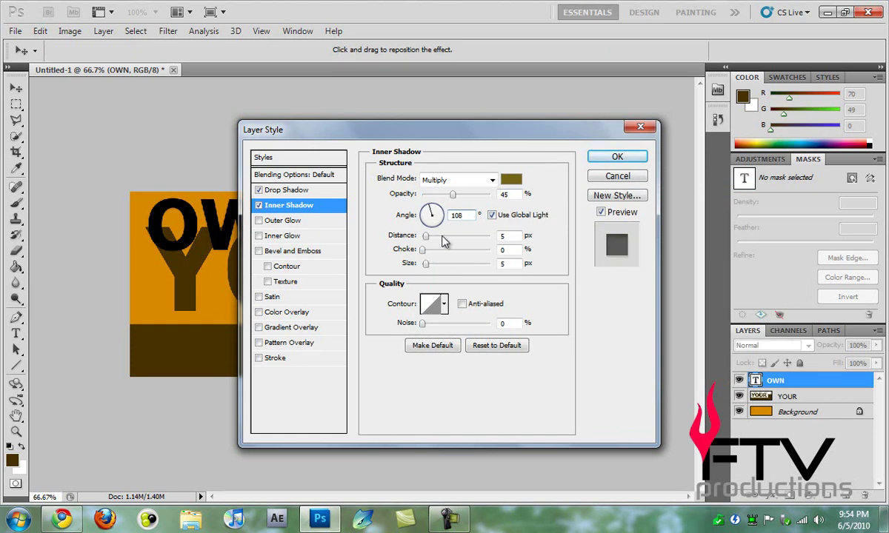
double_click(515, 235)
Step: Turn on Inner Glow for OWN with pale yellow colour #ffe775
click(295, 238)
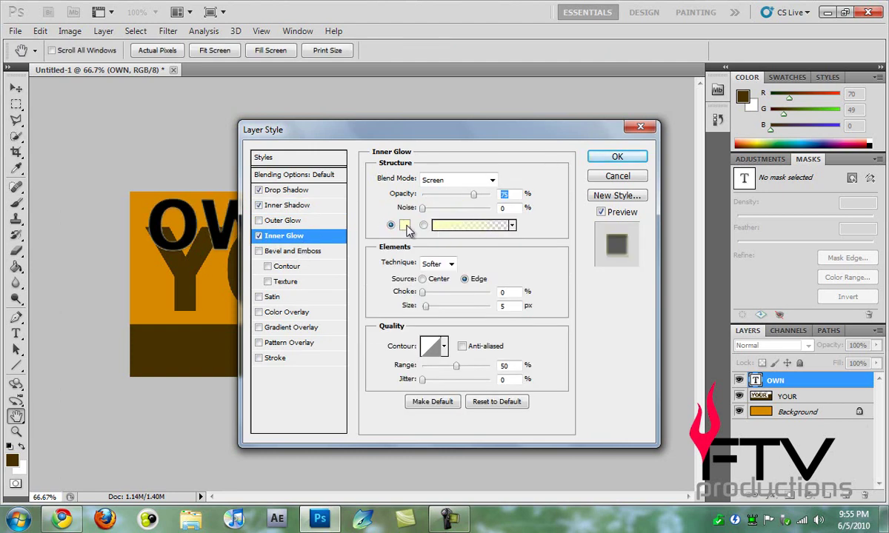
click(404, 225)
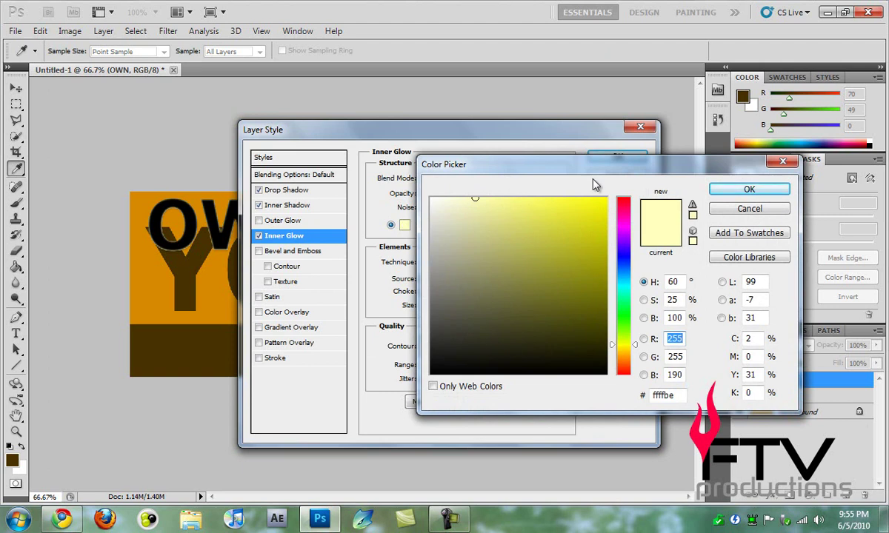
drag(676, 395, 642, 398)
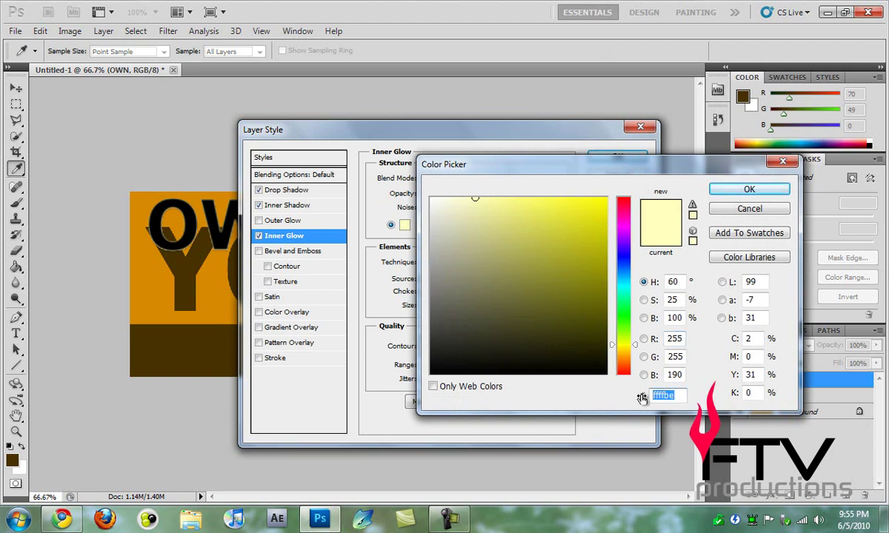
text(ffe775)
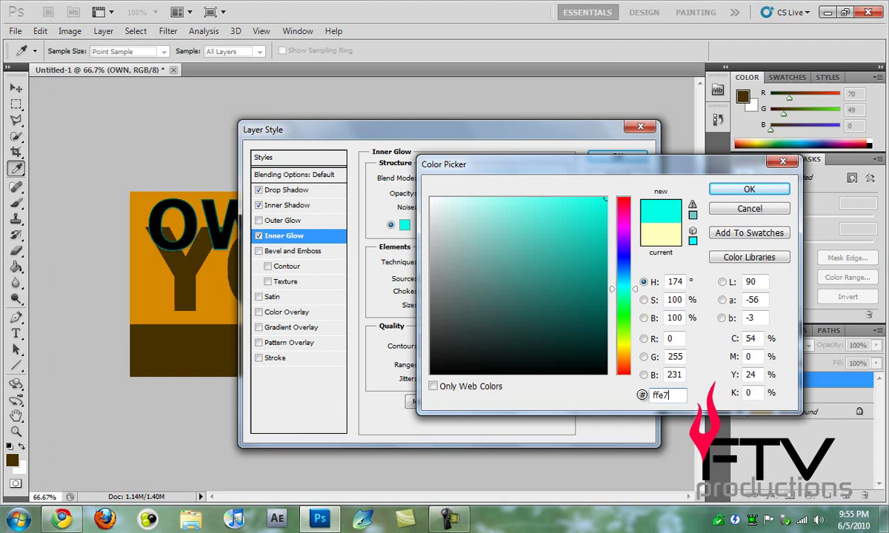
click(746, 191)
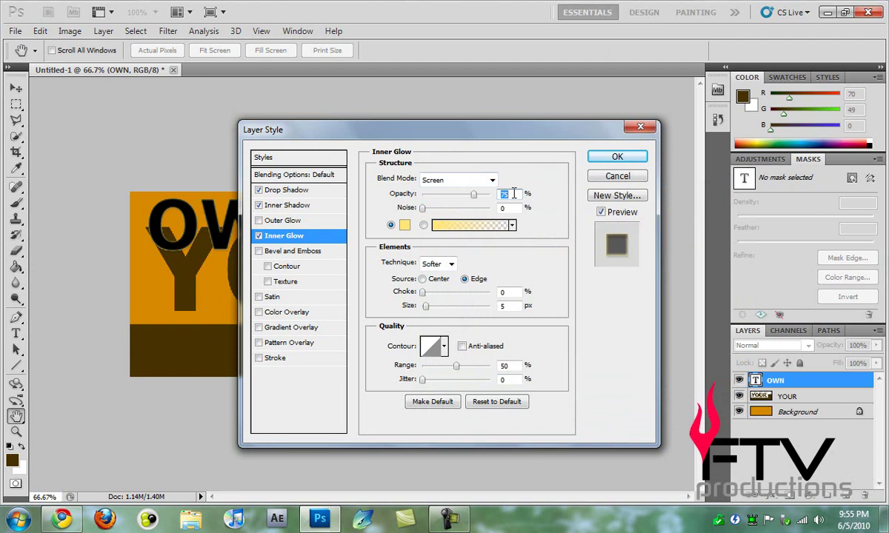
Step: Set the inner glow to 18% opacity, Precise technique, 15% choke and 56% range
text(18)
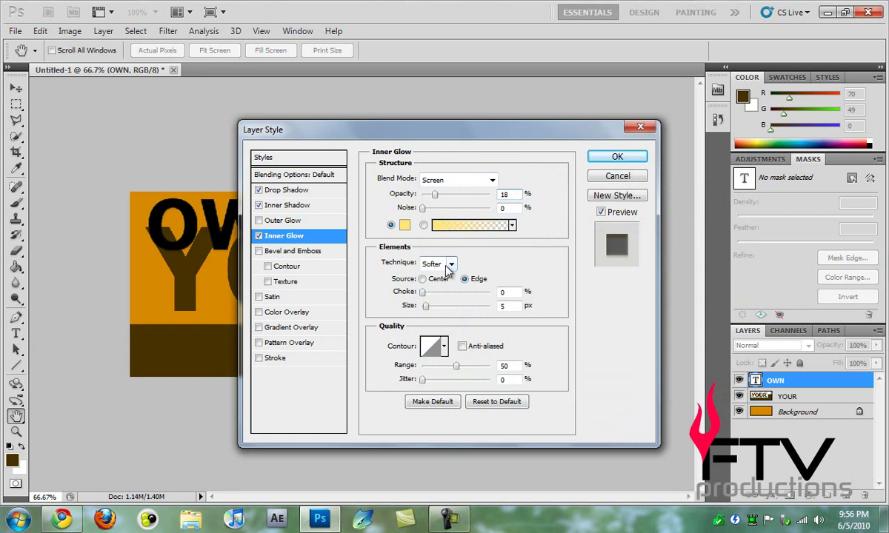
click(450, 265)
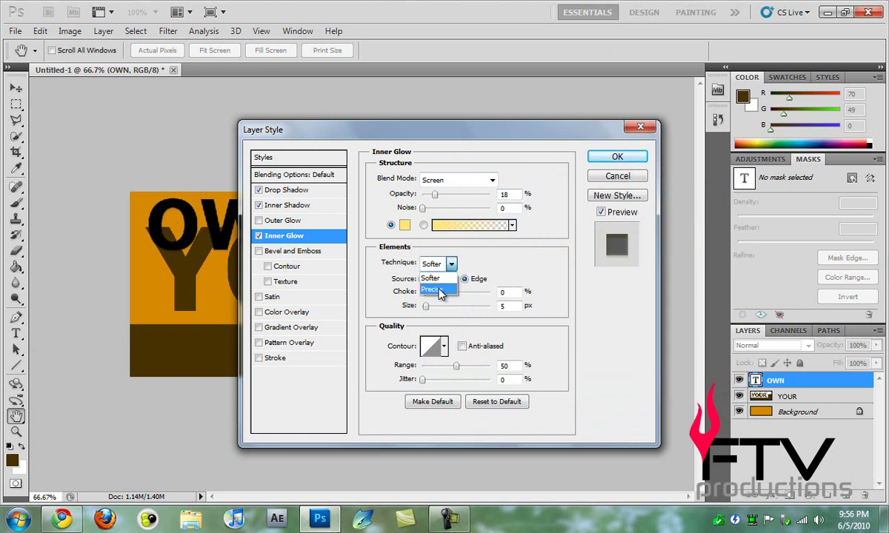
click(437, 290)
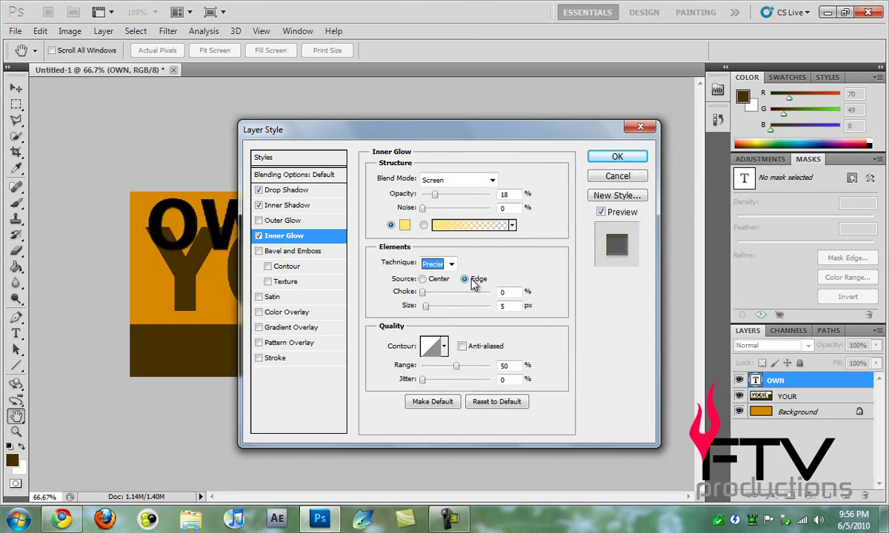
click(503, 292)
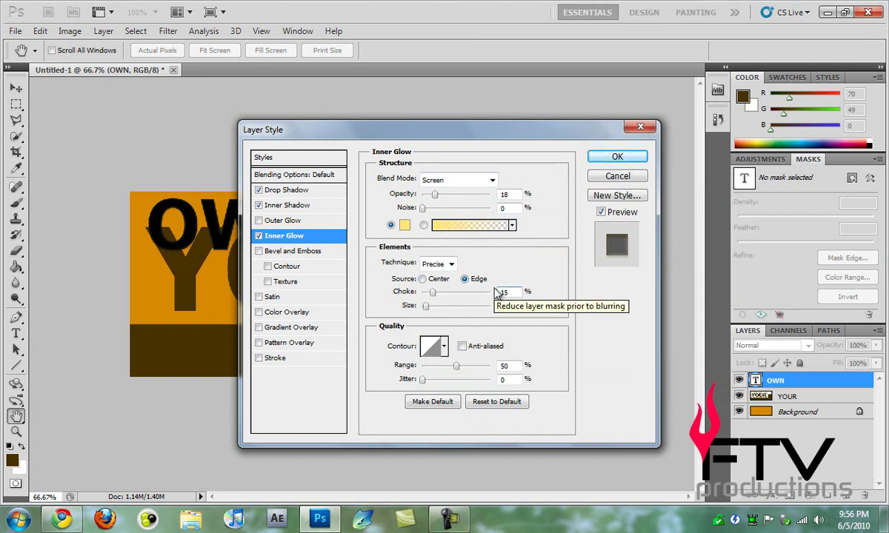
text(15)
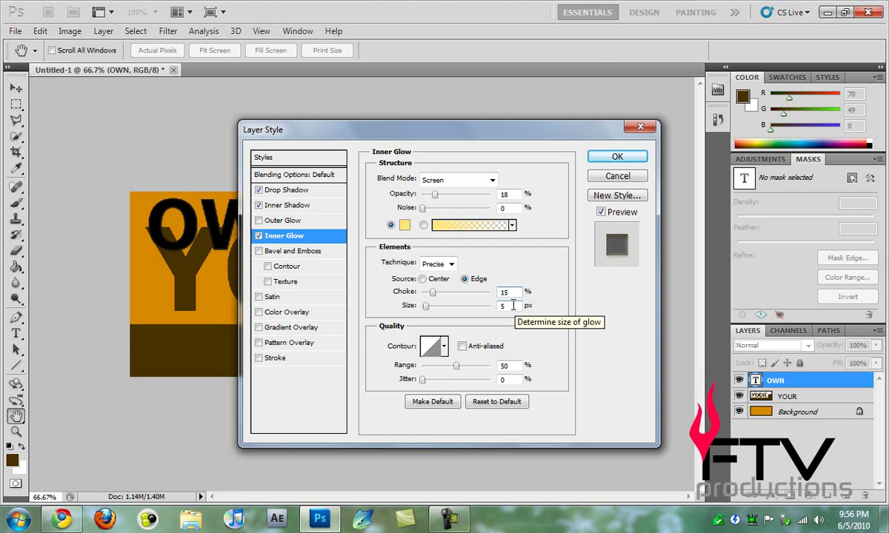
click(491, 364)
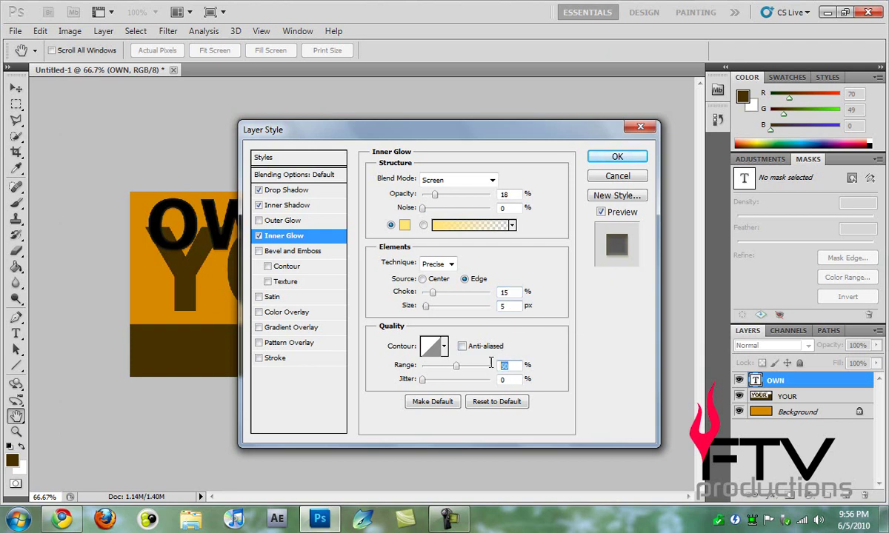
text(56)
Step: Enable Bevel and Emboss with 241% depth, 4 px size, 2 px soften and 120° angle
click(300, 252)
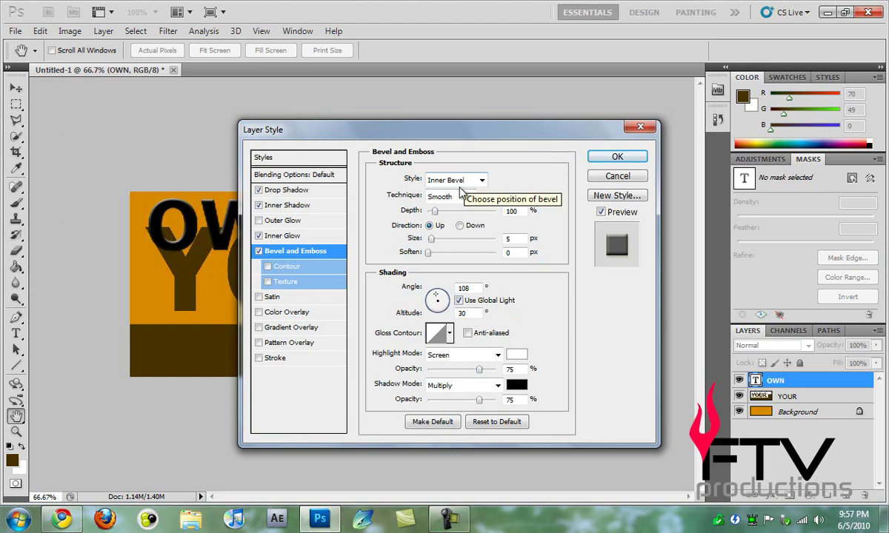
click(513, 213)
text(241)
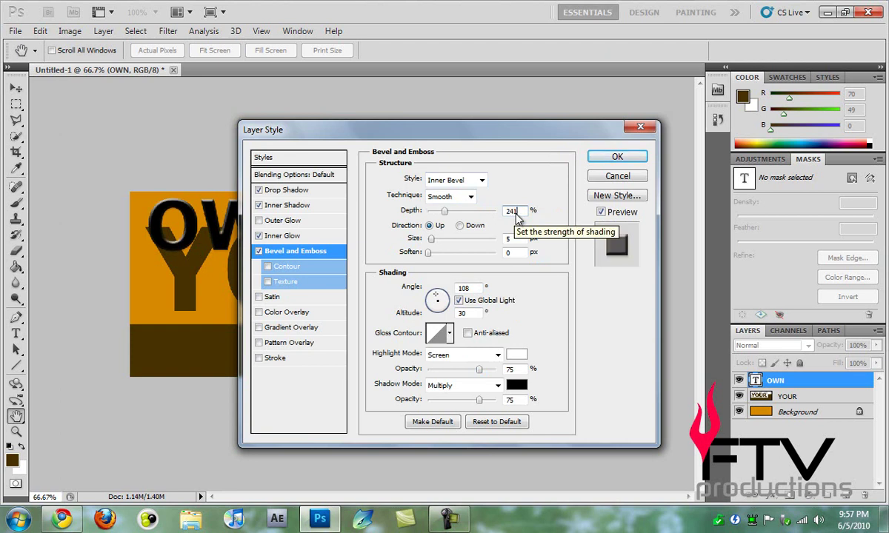
key(Tab)
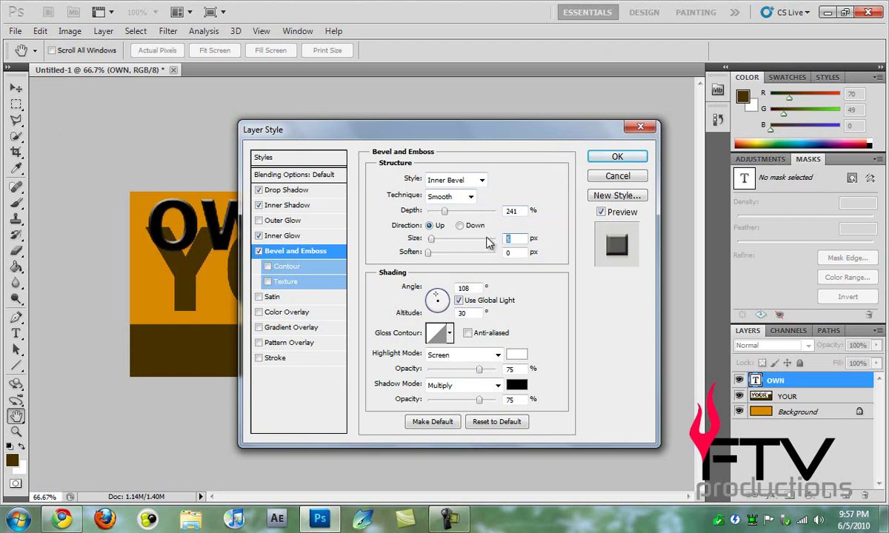
text(4)
key(Tab)
text(2)
key(Tab)
text(120)
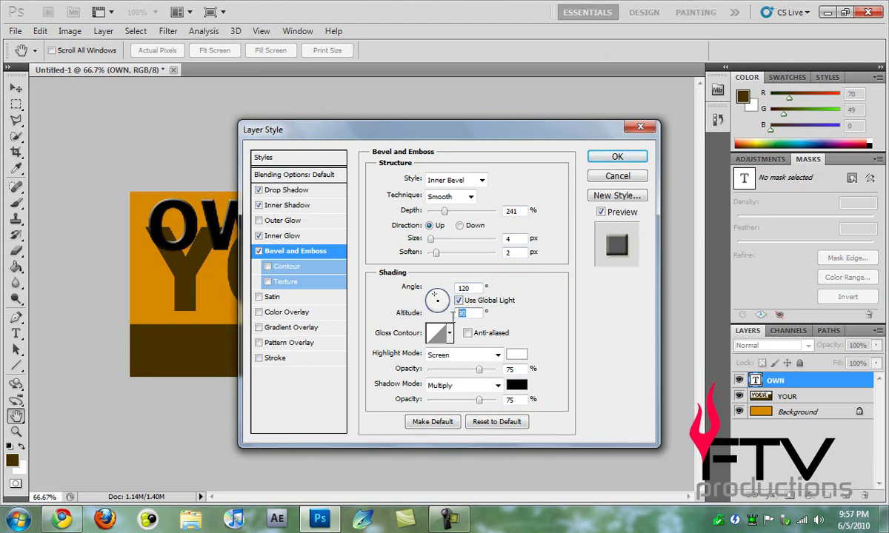
Step: Set the bevel highlight to Linear Dodge (Add) at 40% opacity
double_click(471, 314)
click(475, 359)
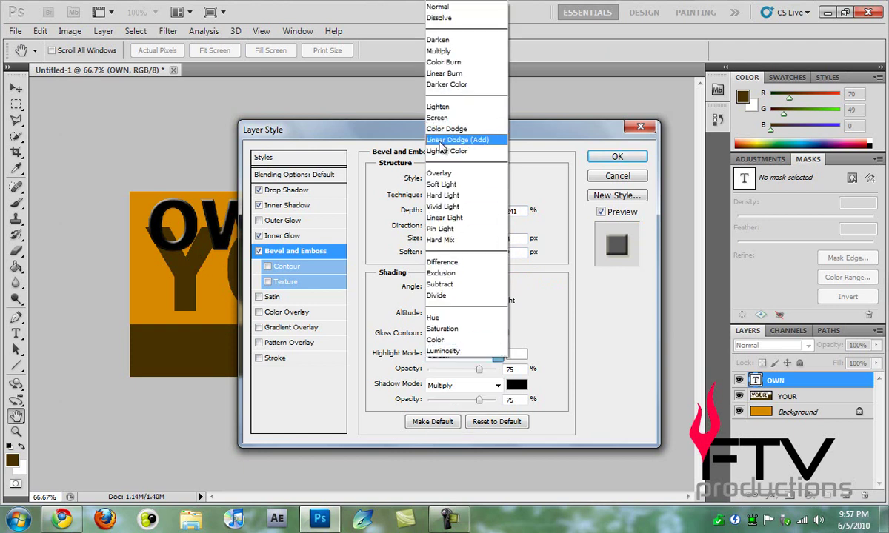
click(442, 145)
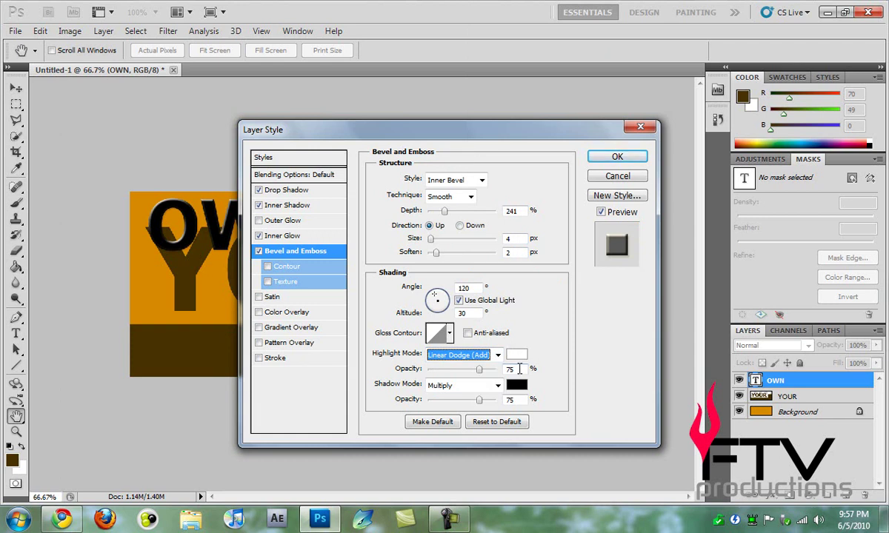
key(Tab)
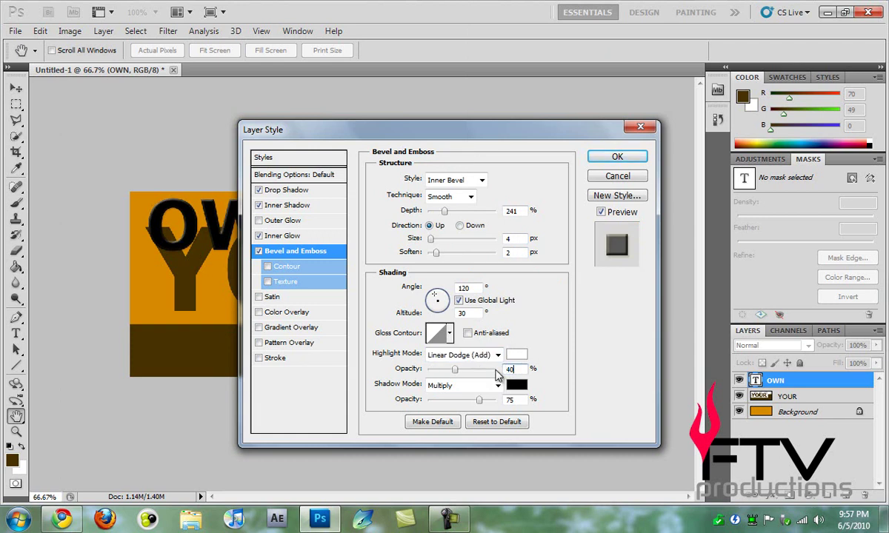
text(40)
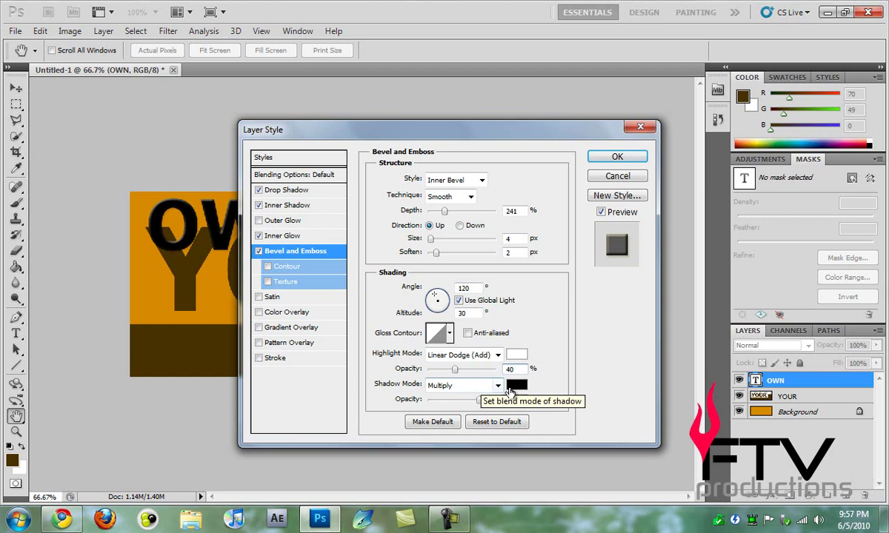
Step: Set the bevel shadow colour to #4a3100, anti-alias the gloss contour and enable Contour
click(516, 384)
click(682, 398)
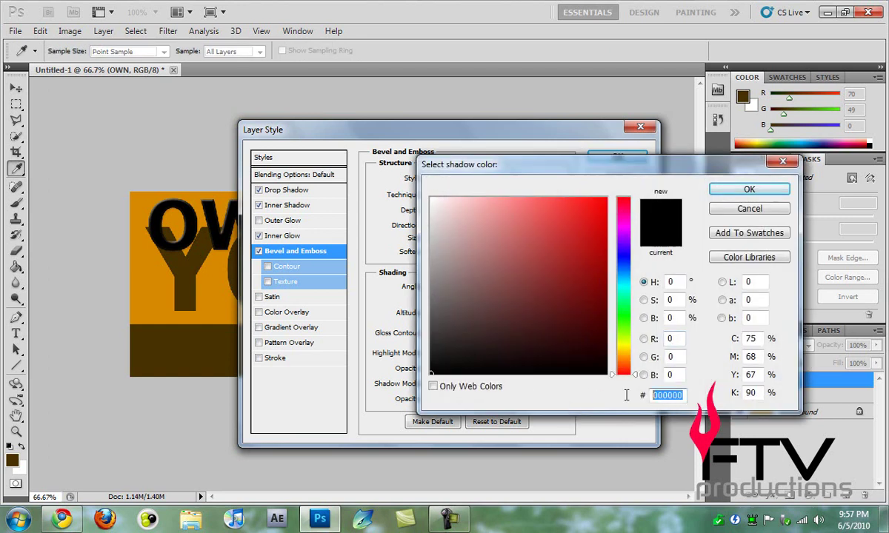
text(4a)
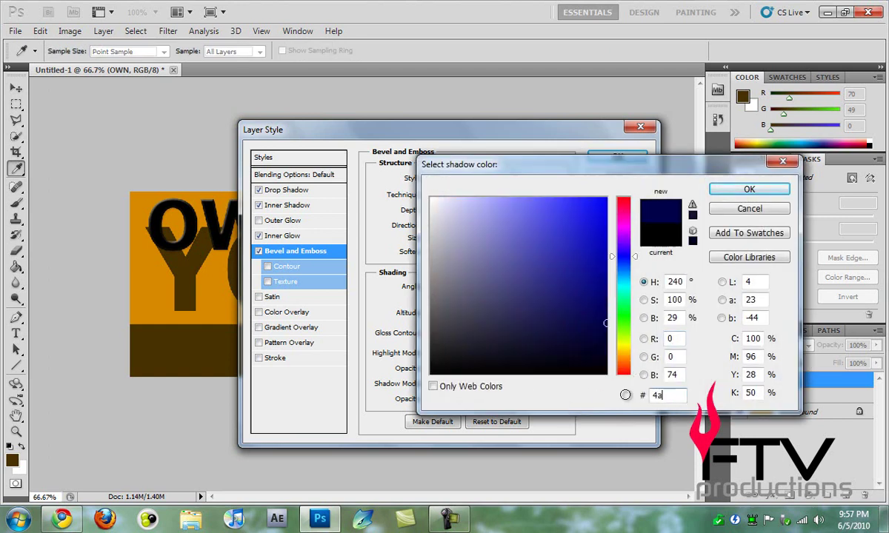
text(3d)
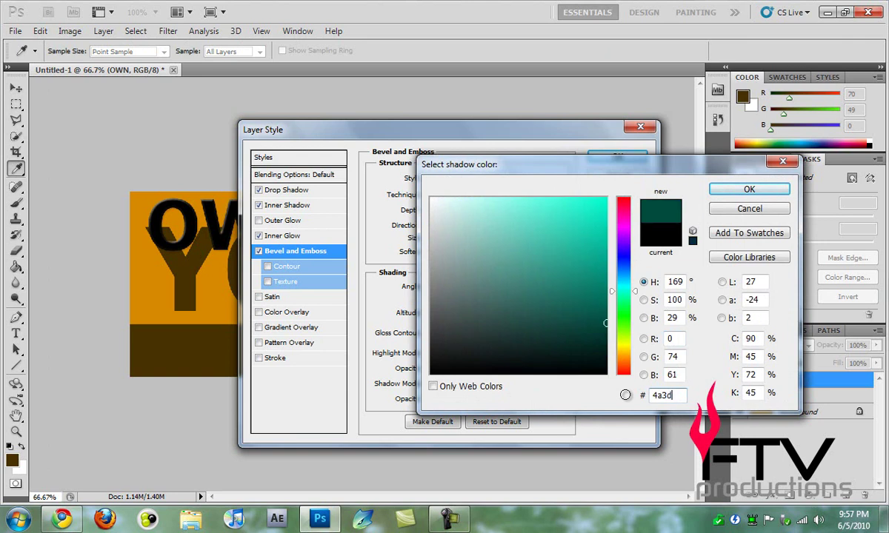
key(BackSpace)
text(100)
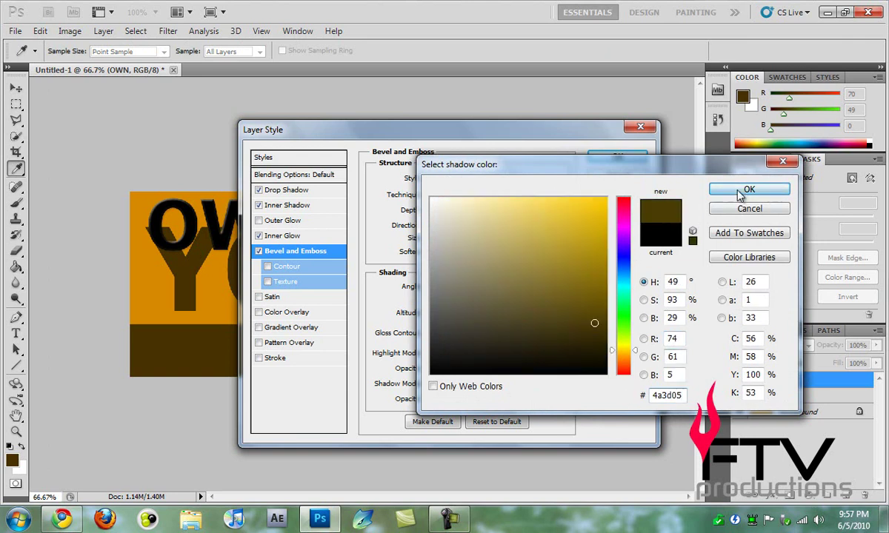
click(748, 189)
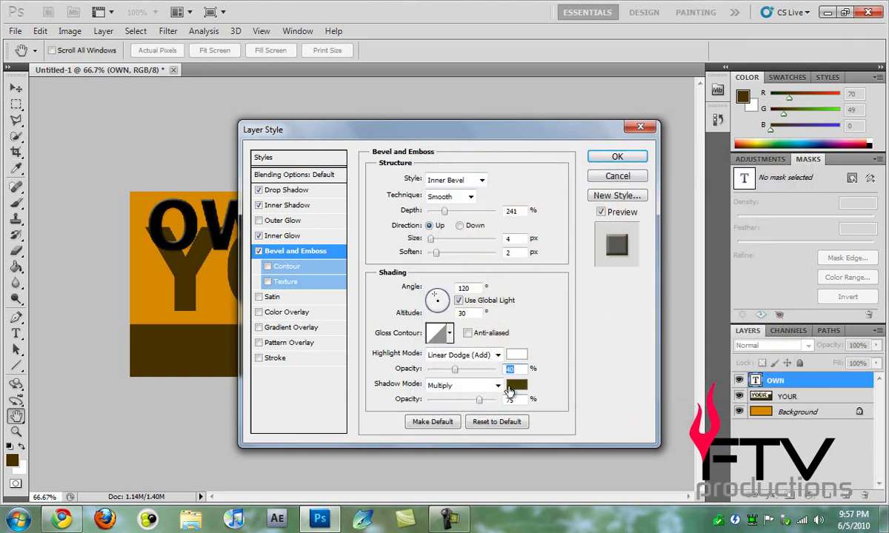
click(468, 333)
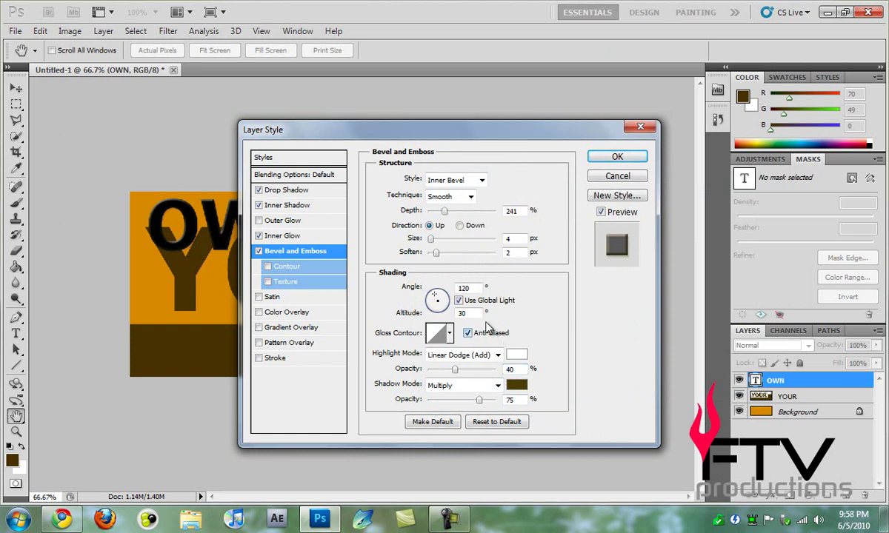
click(300, 269)
Step: Give the bevel a peaked, anti-aliased contour at 53% range
click(489, 201)
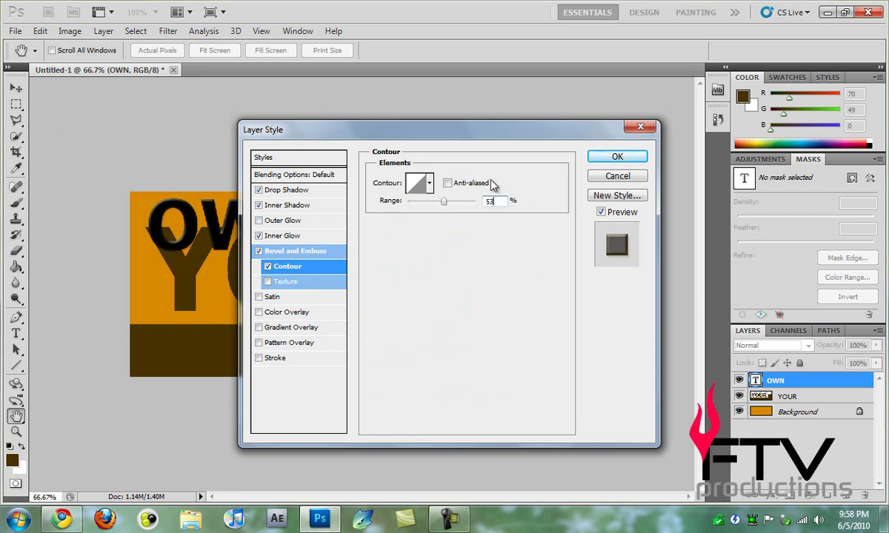
click(430, 184)
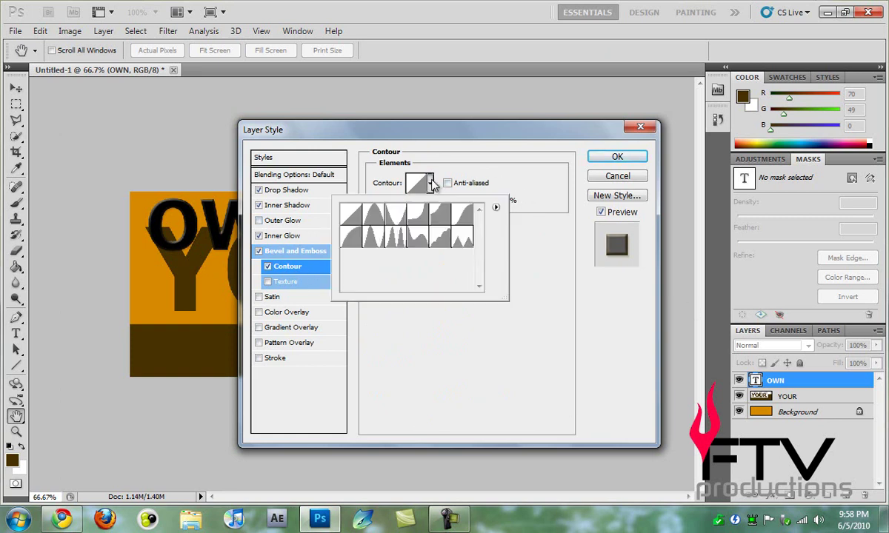
click(372, 215)
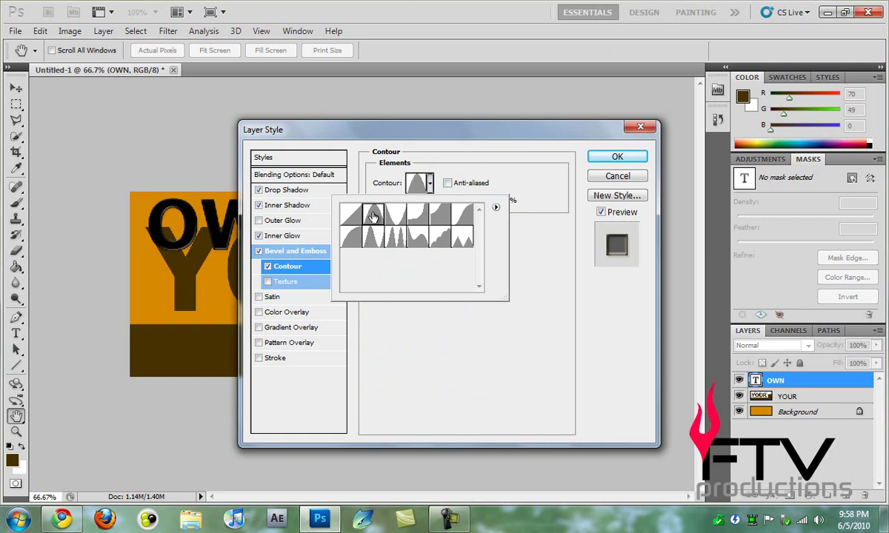
click(501, 177)
click(461, 185)
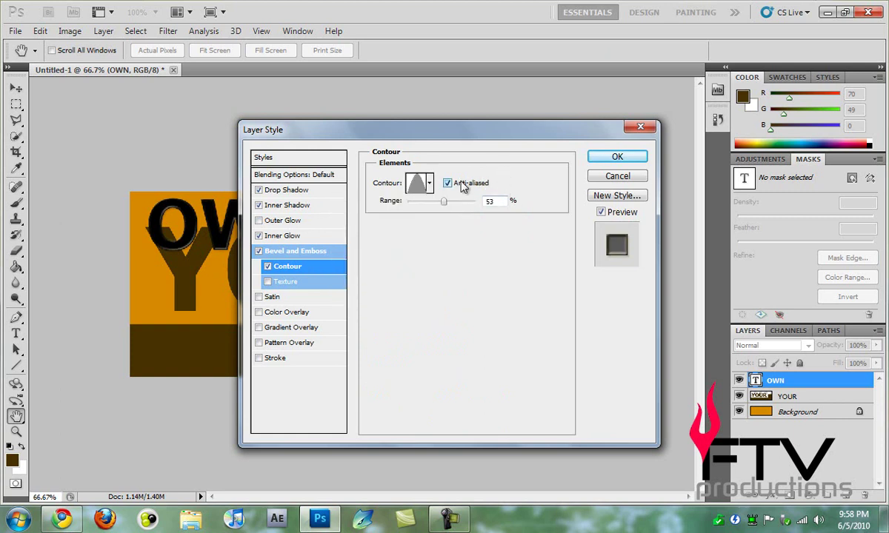
key(Tab)
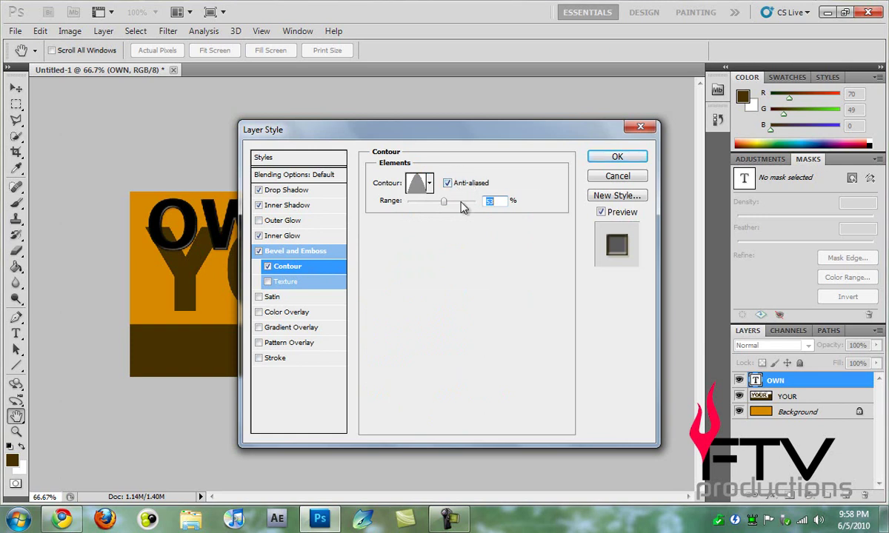
Step: Add a black Multiply Satin at 11% opacity, 102° angle, 4 px distance, 7 px size
click(282, 297)
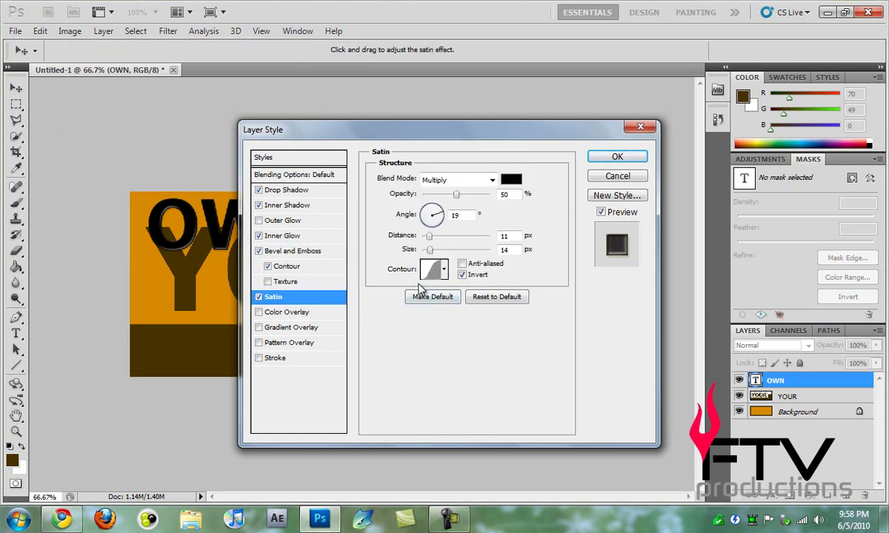
click(467, 180)
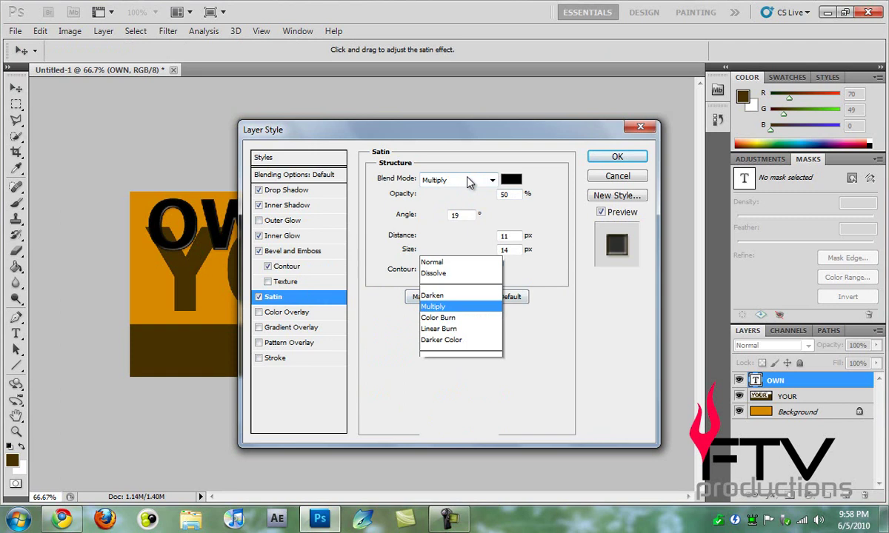
click(366, 181)
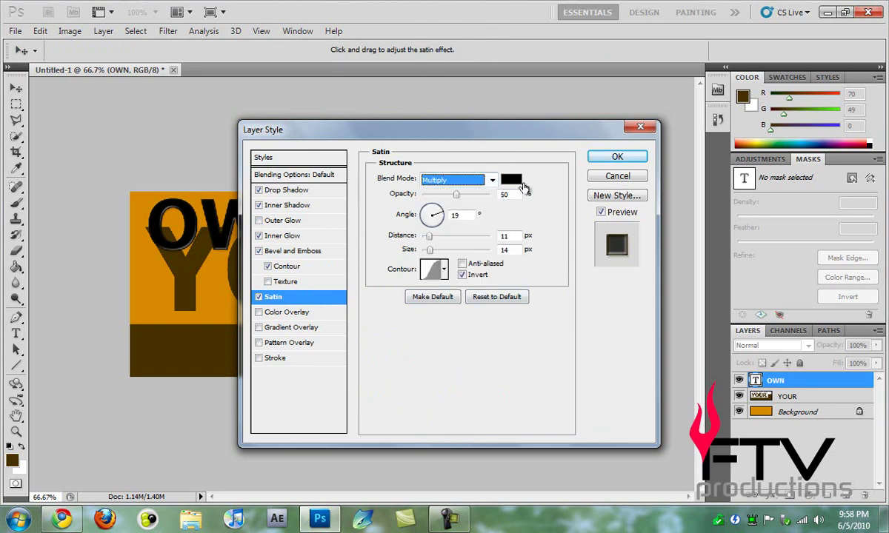
click(516, 182)
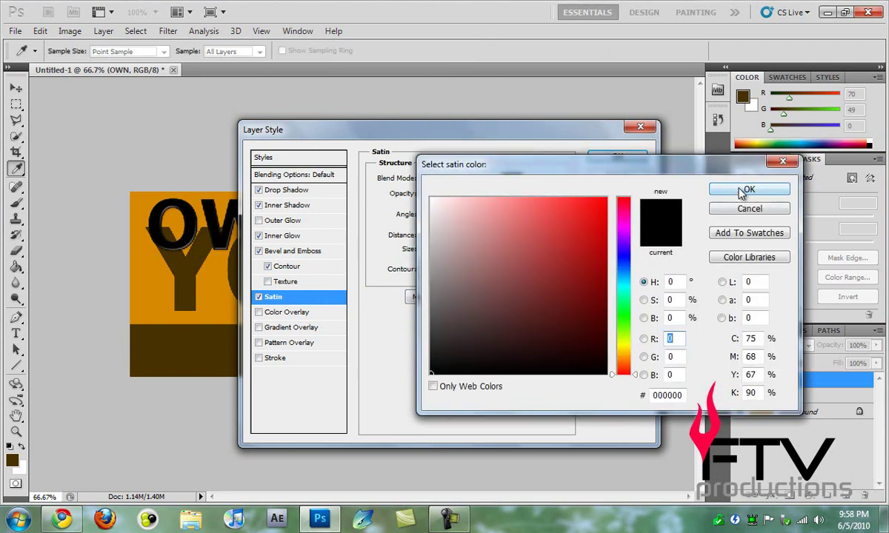
click(744, 190)
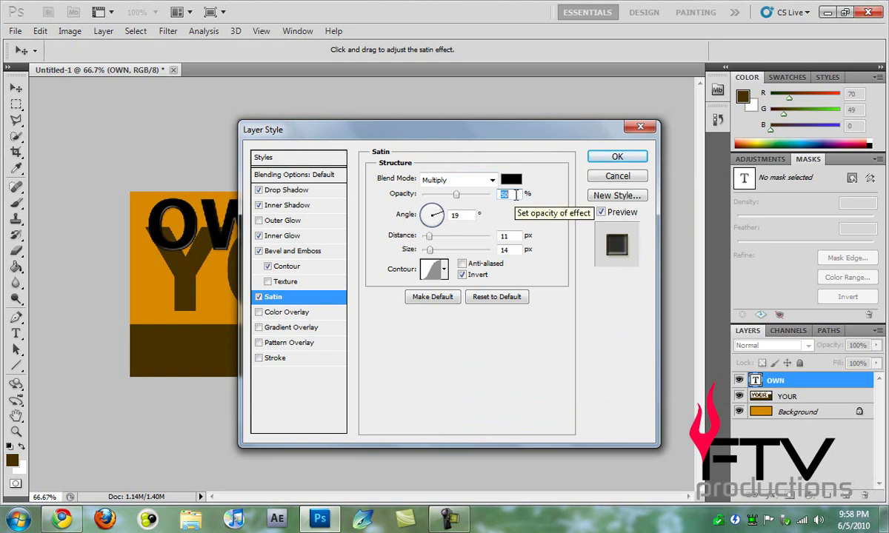
text(11)
key(Tab)
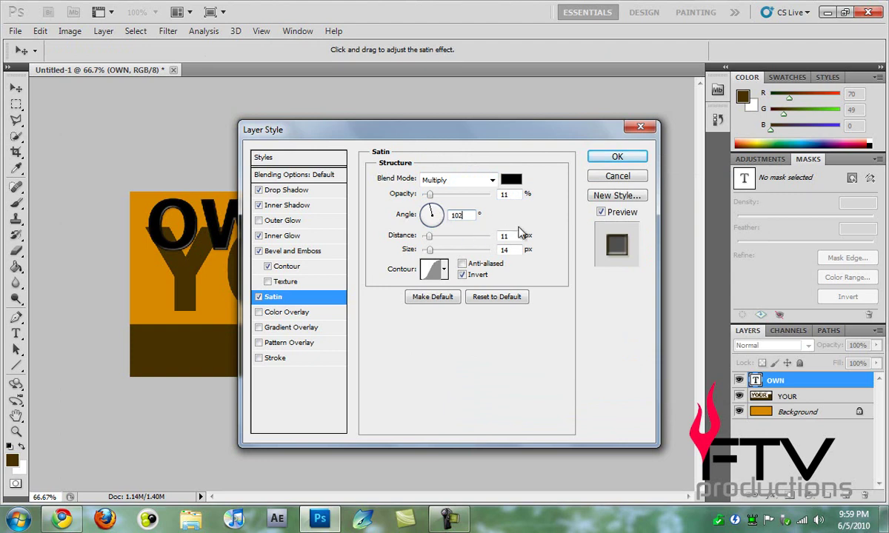
key(Tab)
text(4)
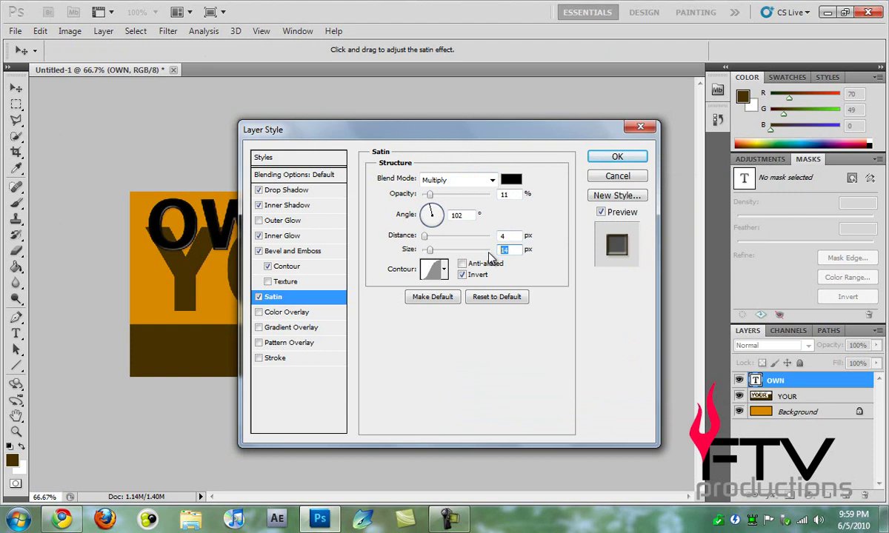
text(7)
Step: Give the satin a double-ring contour and enable Gradient Overlay
click(436, 270)
click(517, 137)
click(445, 271)
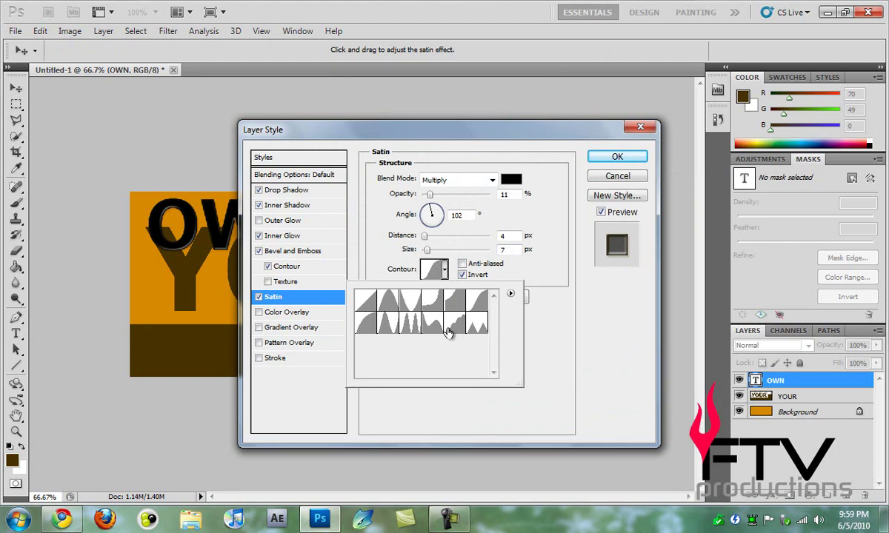
click(400, 326)
click(548, 260)
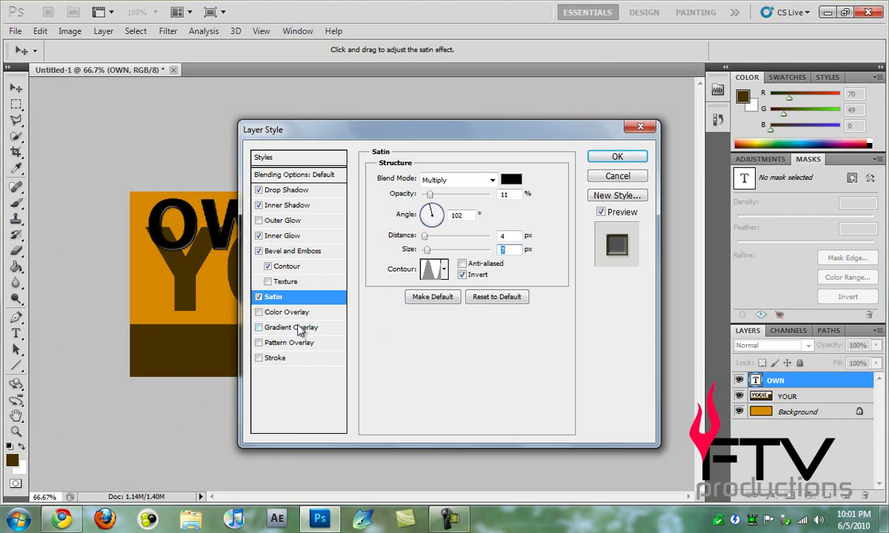
click(304, 334)
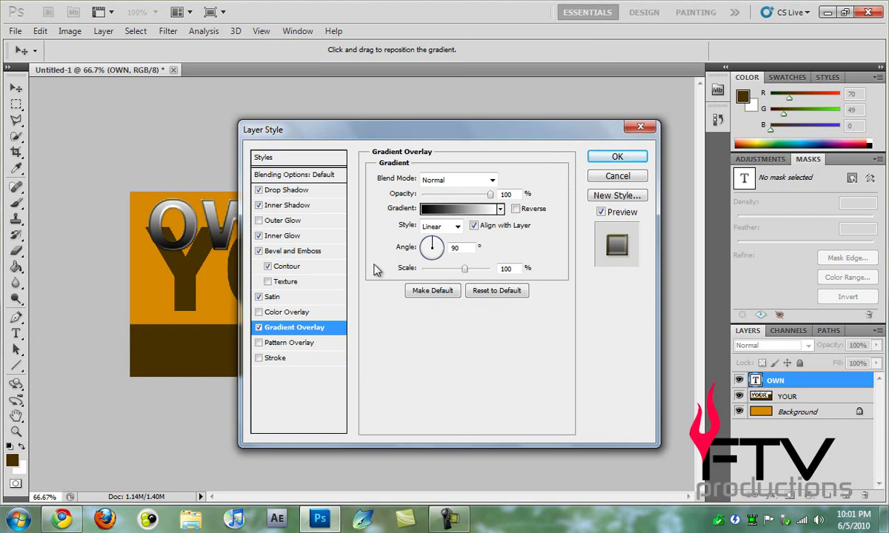
Step: Set the overlay to a black-to-transparent gradient with the transparent stop at 54%
click(444, 209)
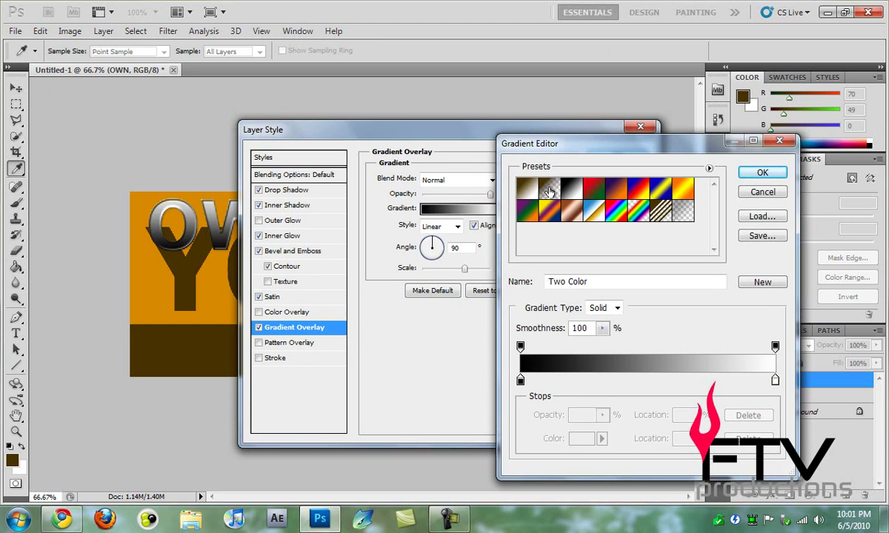
click(549, 193)
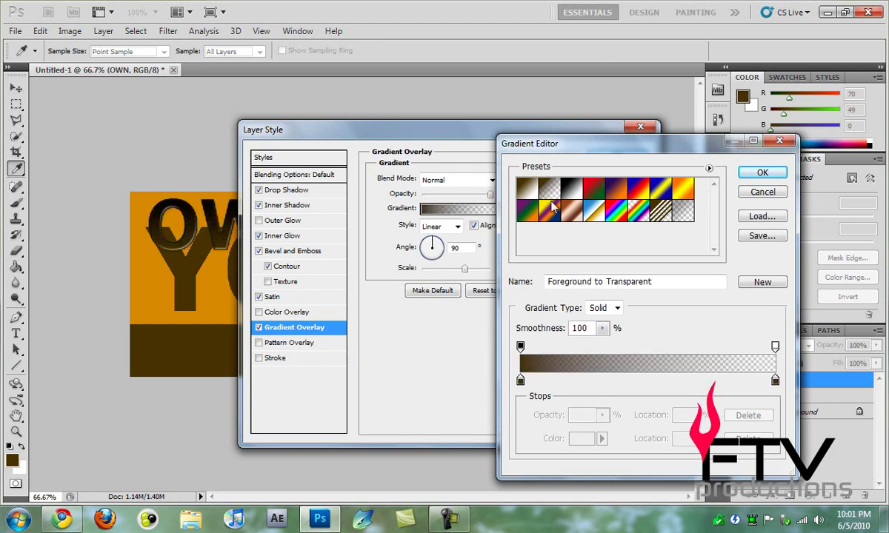
double_click(520, 380)
drag(530, 337, 399, 383)
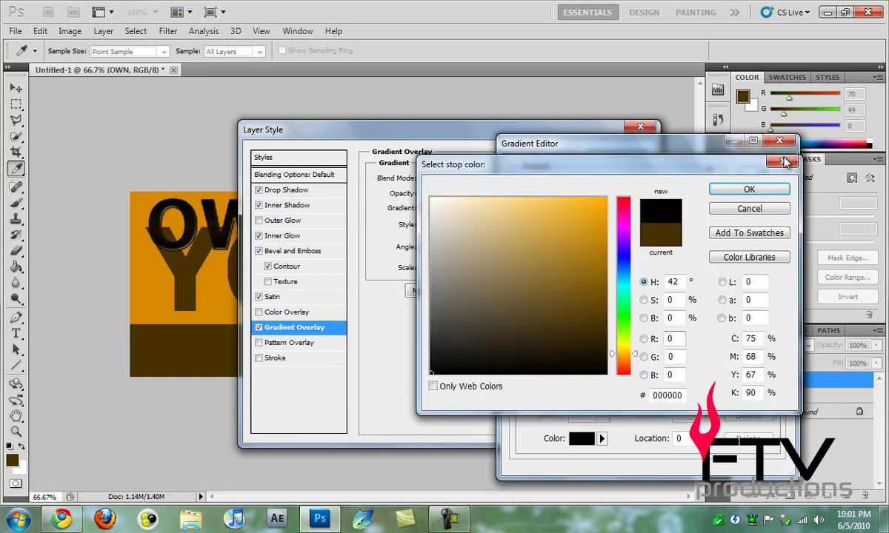
click(749, 190)
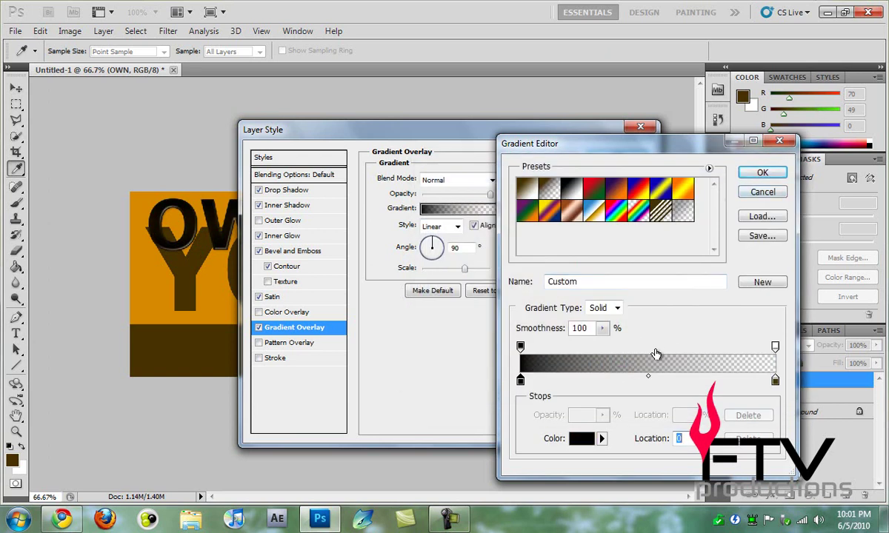
click(673, 345)
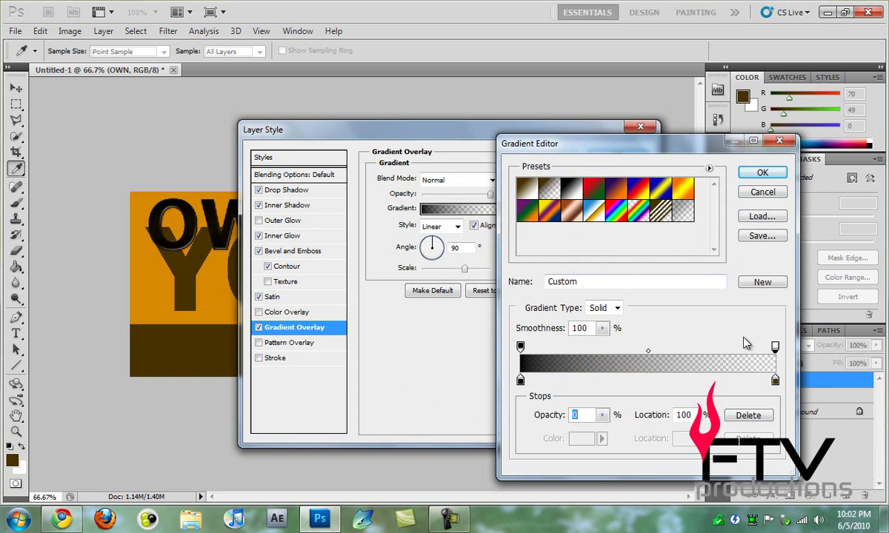
drag(777, 351, 661, 351)
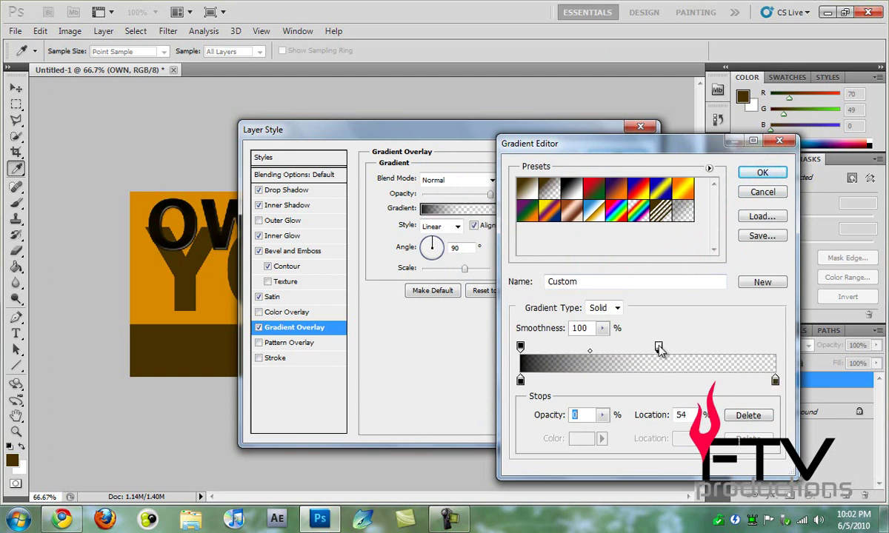
click(763, 173)
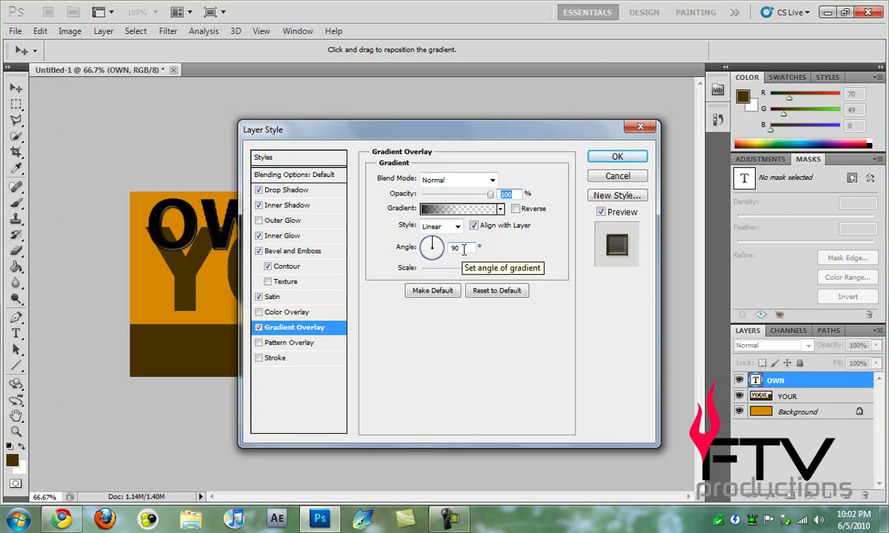
Step: Lower the gradient's left opacity stop to 30%
double_click(513, 269)
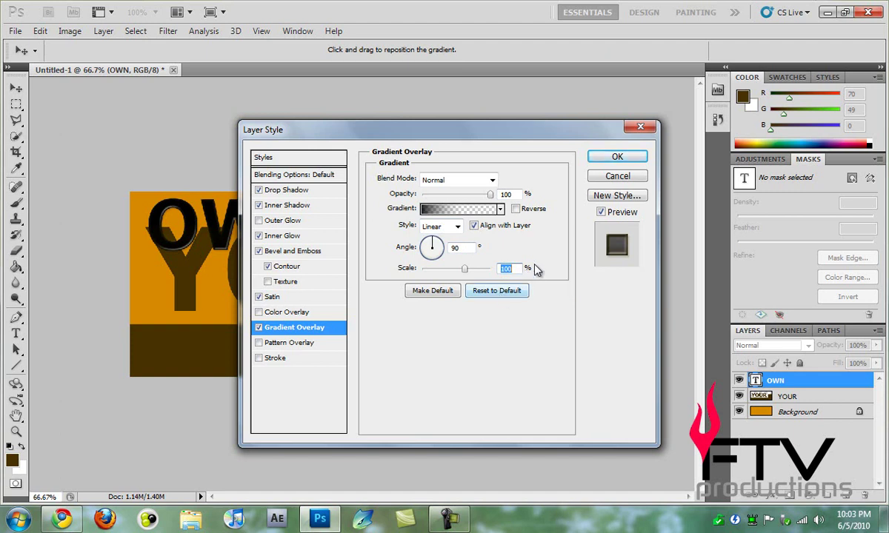
click(446, 210)
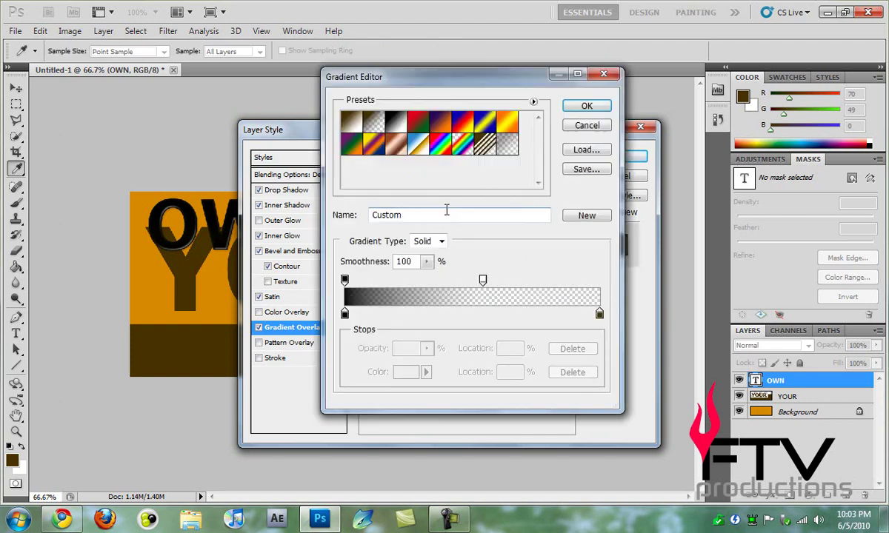
click(345, 281)
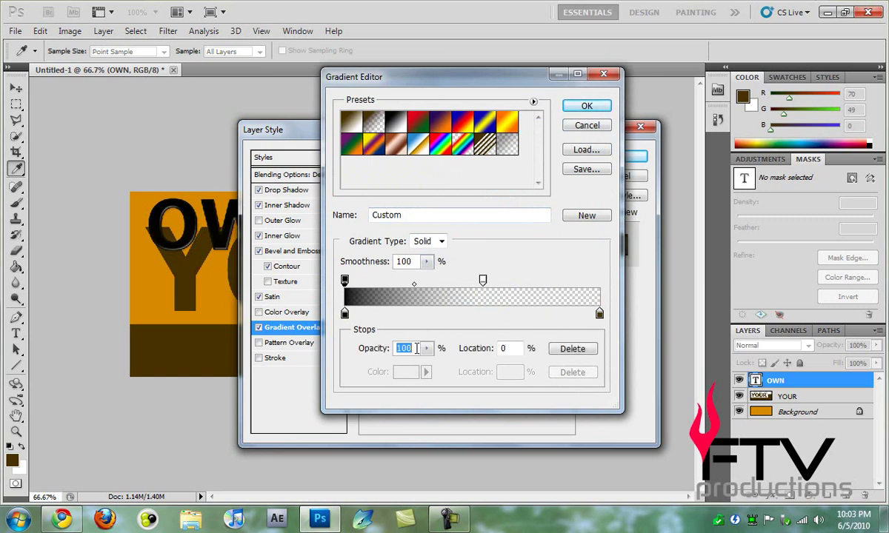
text(30)
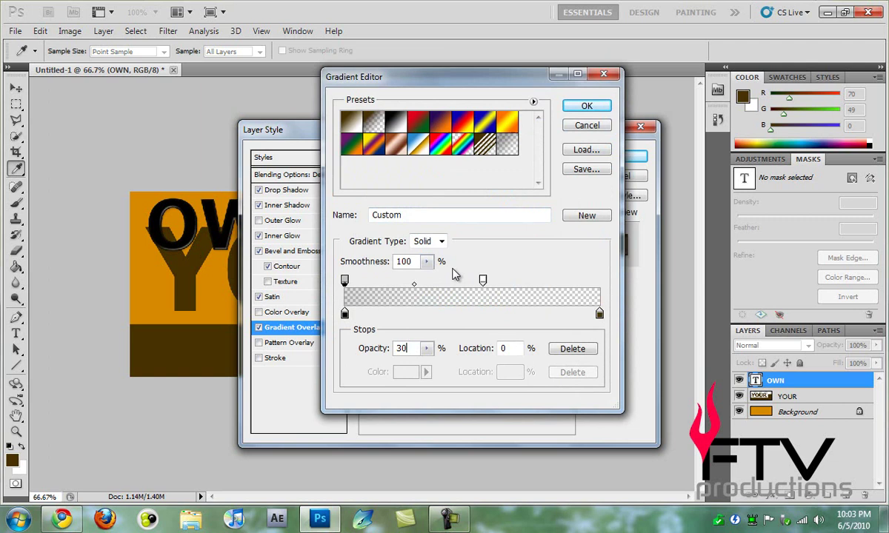
click(582, 107)
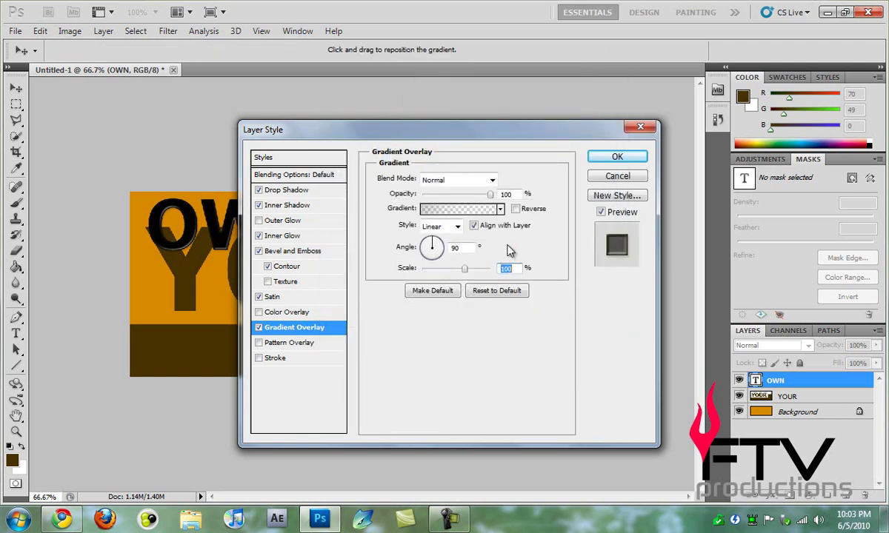
Step: Apply the layer style, set OWN's fill to 0%, and nudge it slightly right
click(619, 159)
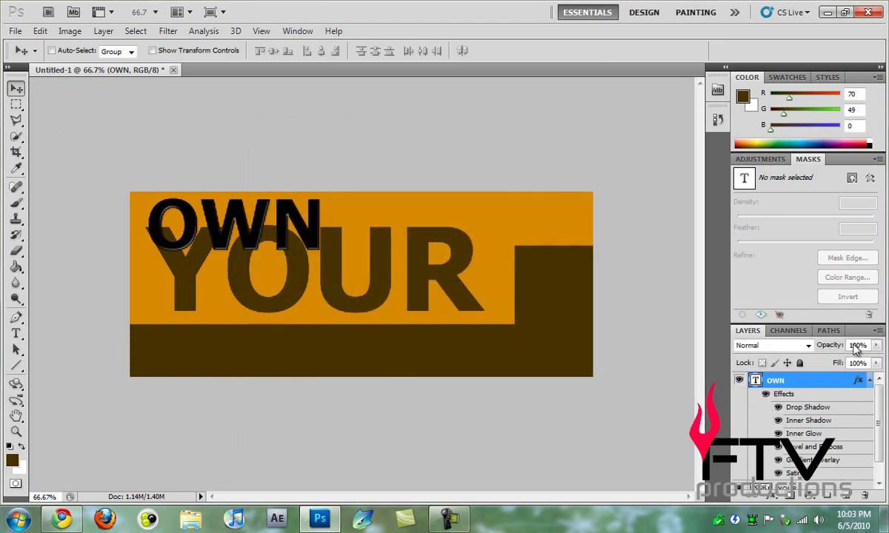
text(0)
key(Return)
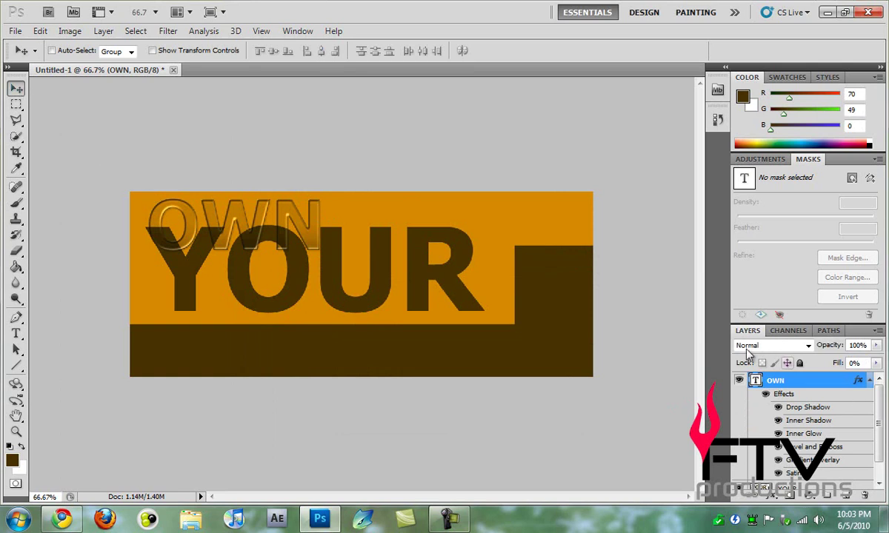
drag(281, 226, 239, 230)
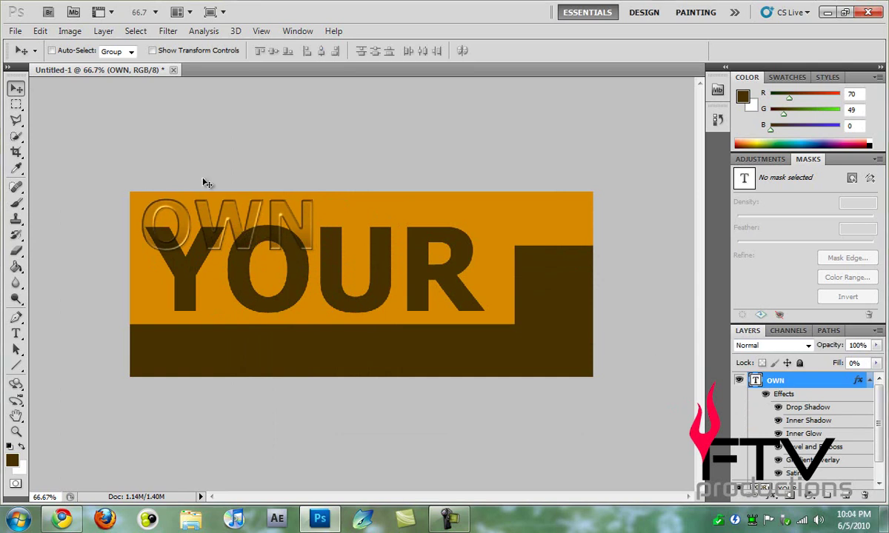
Step: Type 'OPNION' as new text and move it below YOUR
click(16, 333)
click(398, 309)
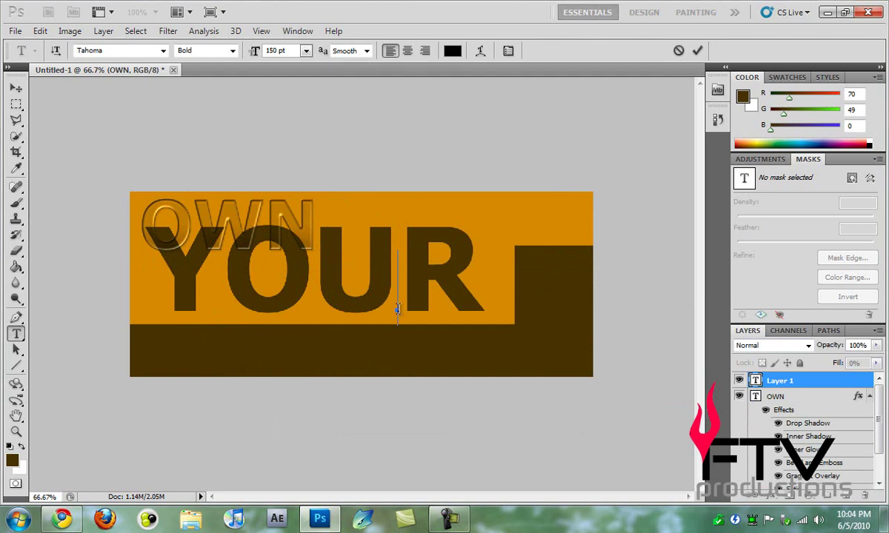
text(OP)
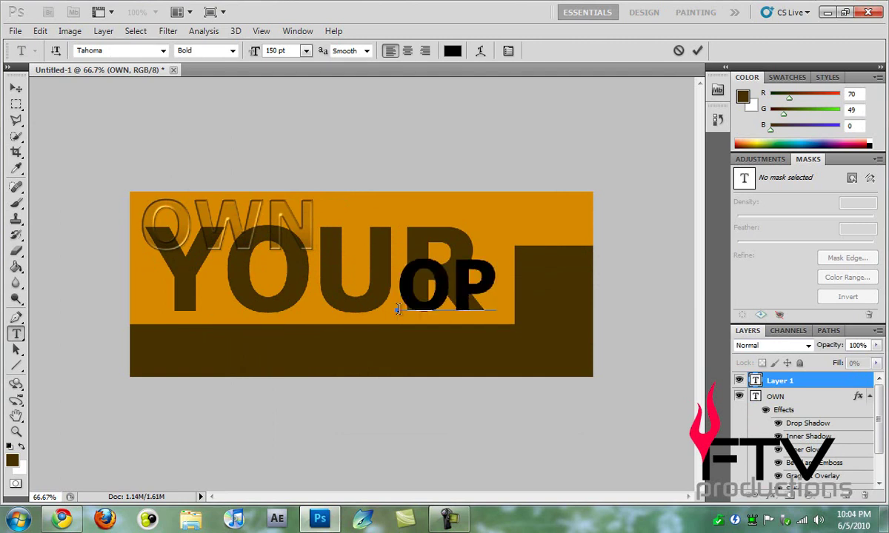
text(inio)
key(BackSpace)
key(BackSpace)
key(BackSpace)
key(BackSpace)
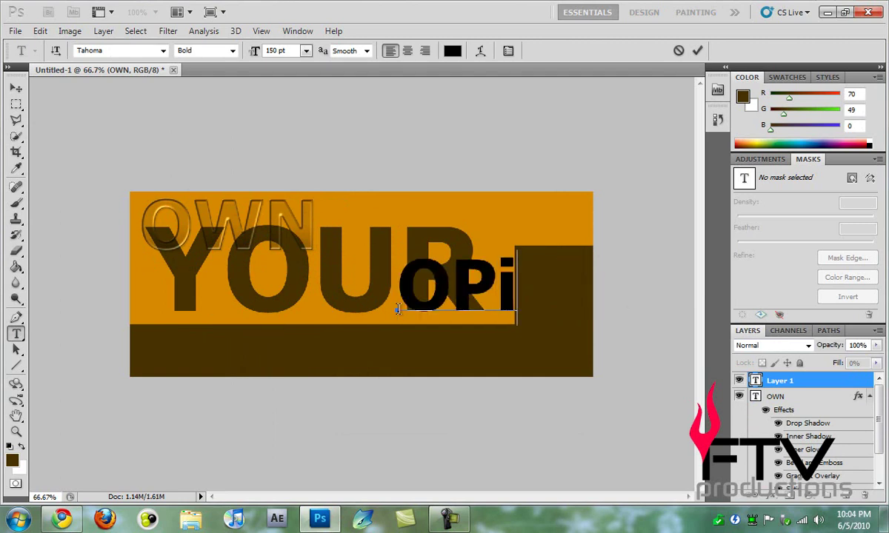
text(MI)
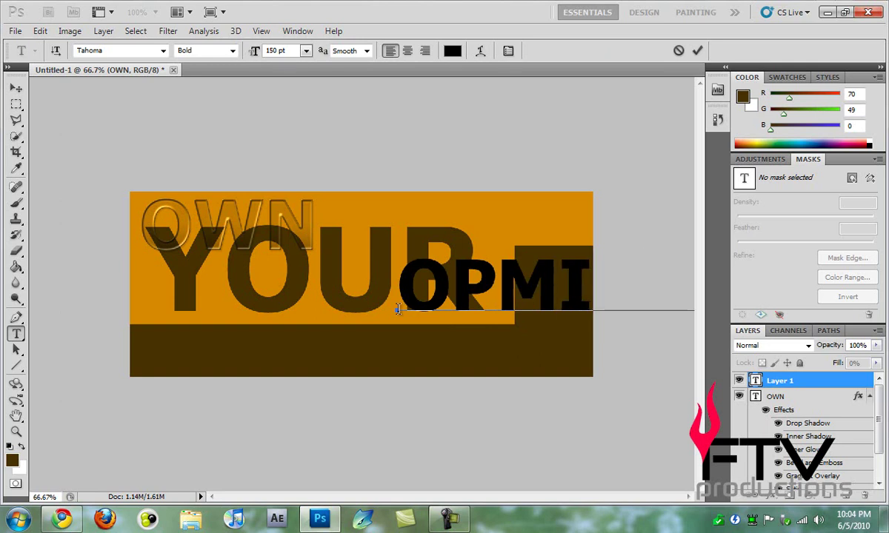
key(BackSpace)
key(BackSpace)
text(NION)
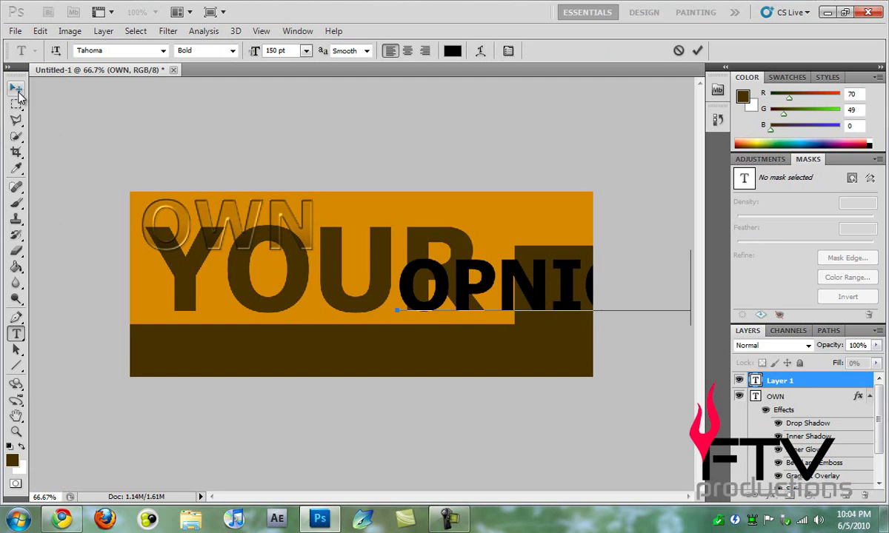
click(16, 88)
drag(449, 289, 321, 301)
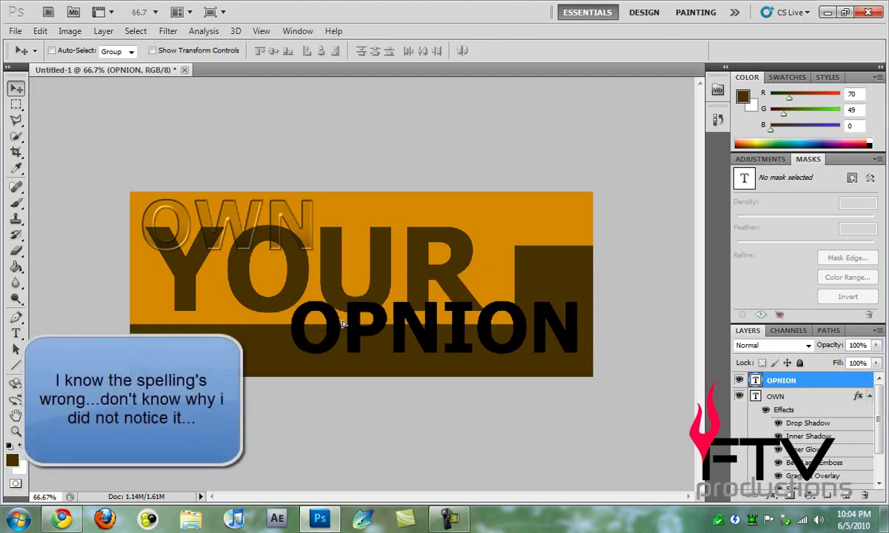
Step: Copy OWN's layer style and paste it onto the OPNION layer
click(812, 404)
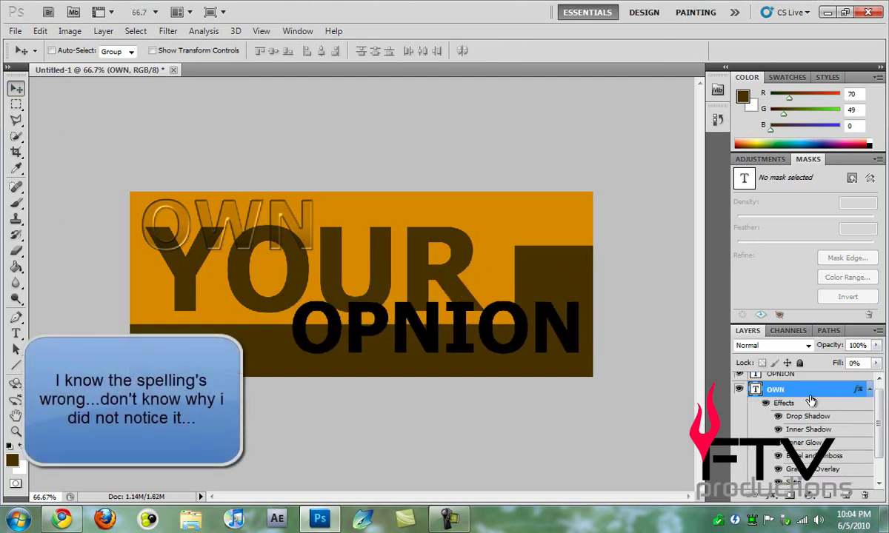
right_click(813, 398)
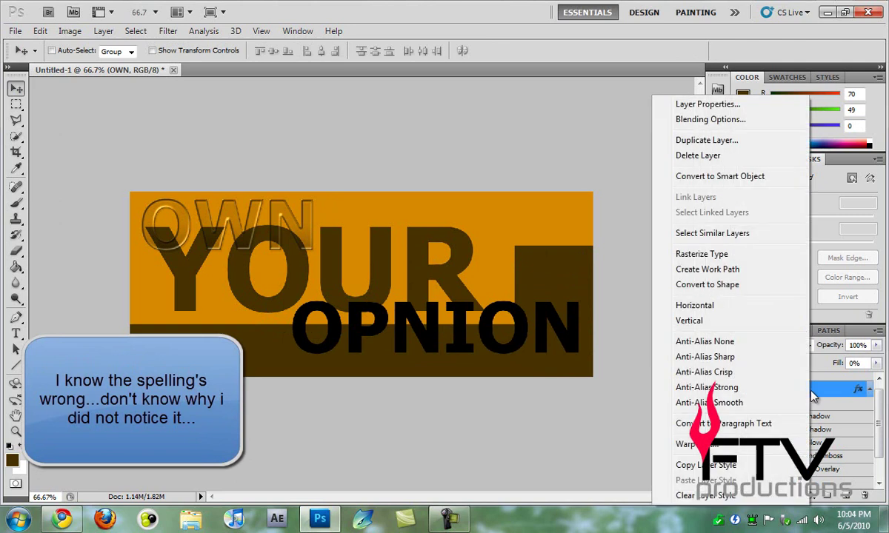
click(734, 465)
scroll(880, 415, up, 1)
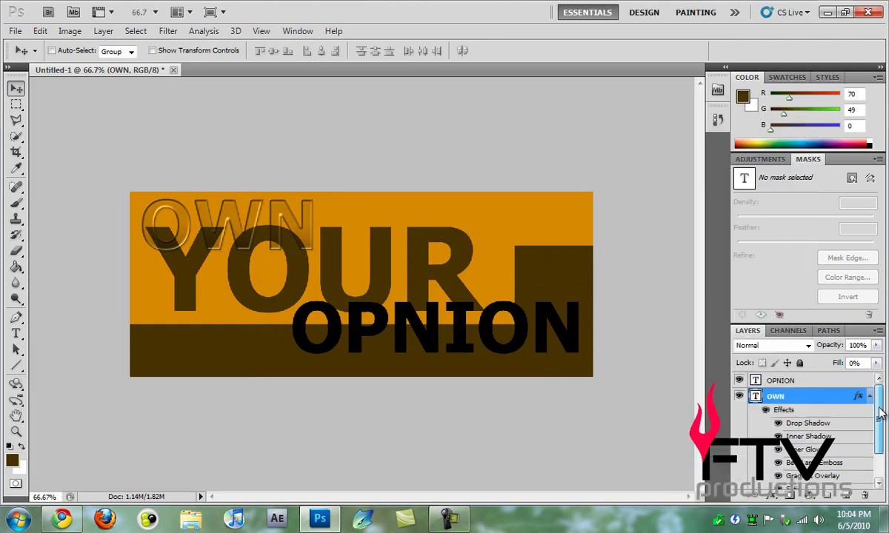
click(808, 380)
right_click(808, 380)
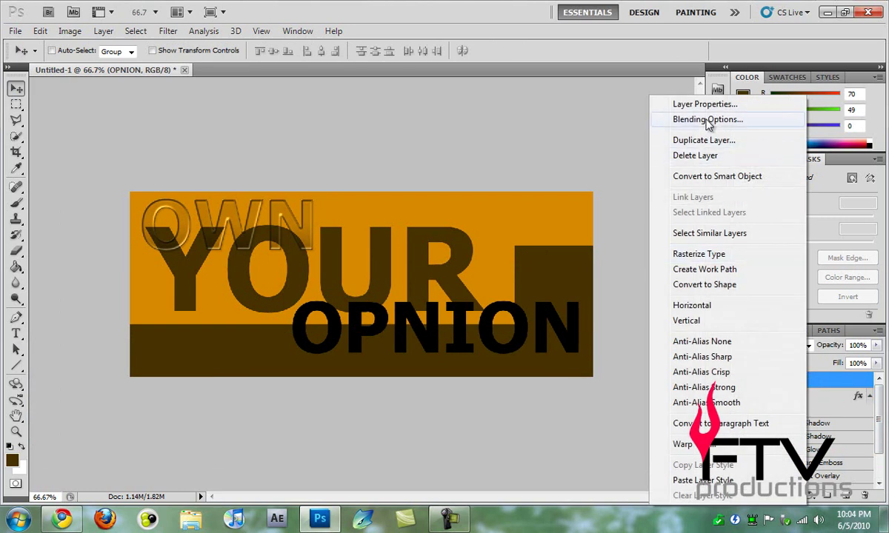
click(708, 480)
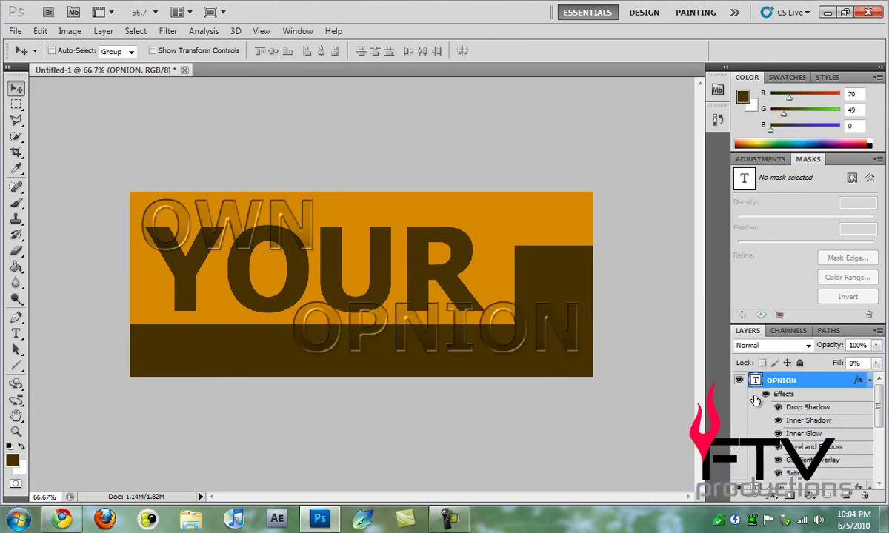
mouse_move(879, 392)
mouse_down()
mouse_move(883, 468)
mouse_move(884, 401)
mouse_up()
click(15, 30)
Step: Begin a Save As named 'Cha' in Photoshop format, then cancel it
click(67, 243)
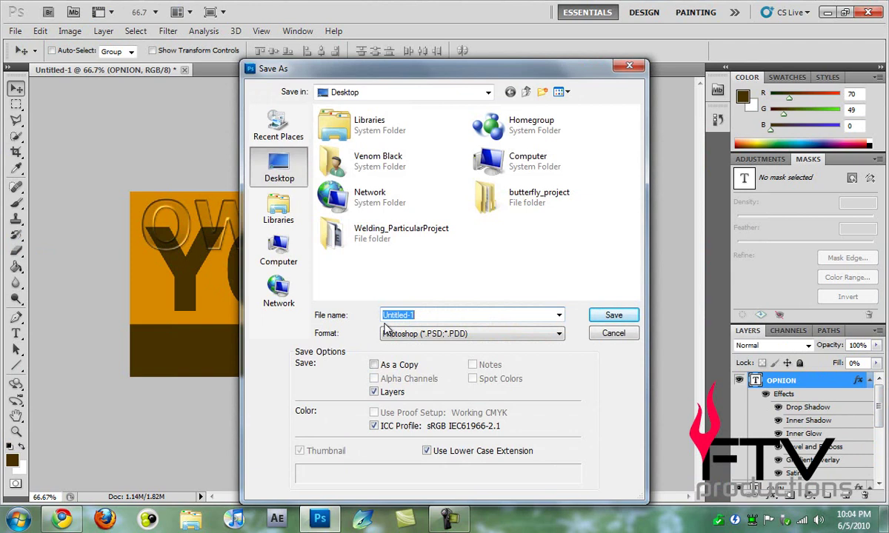
text(Chameleo)
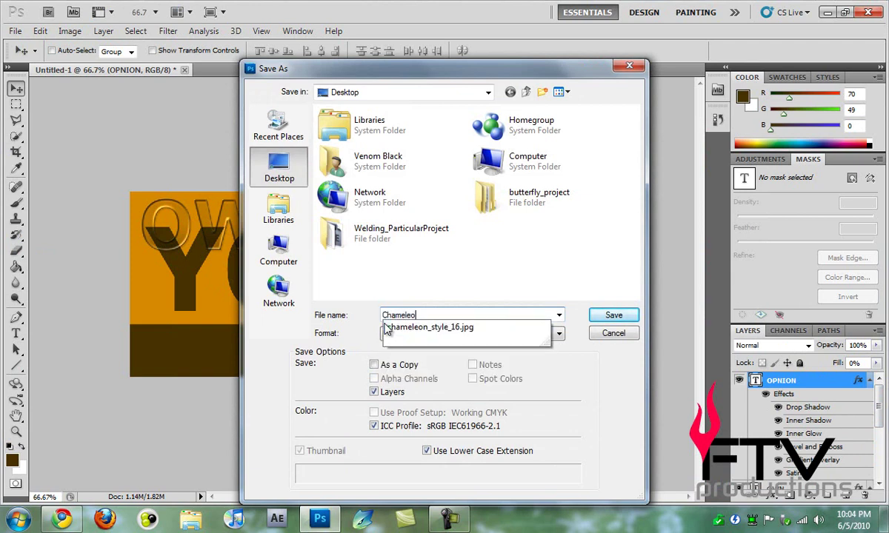
key(Return)
click(596, 246)
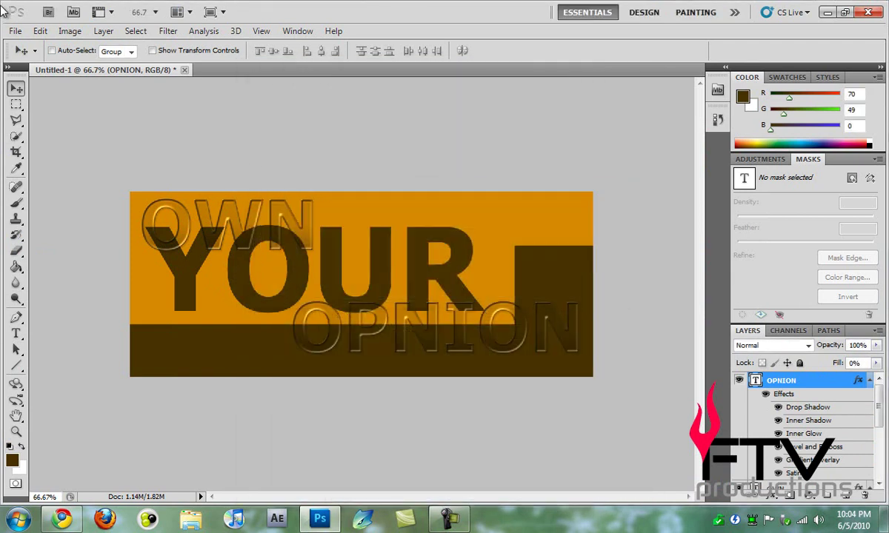
Step: Save the image as Chameleon.jpg at Maximum JPEG quality and minimize Photoshop
click(15, 32)
click(29, 243)
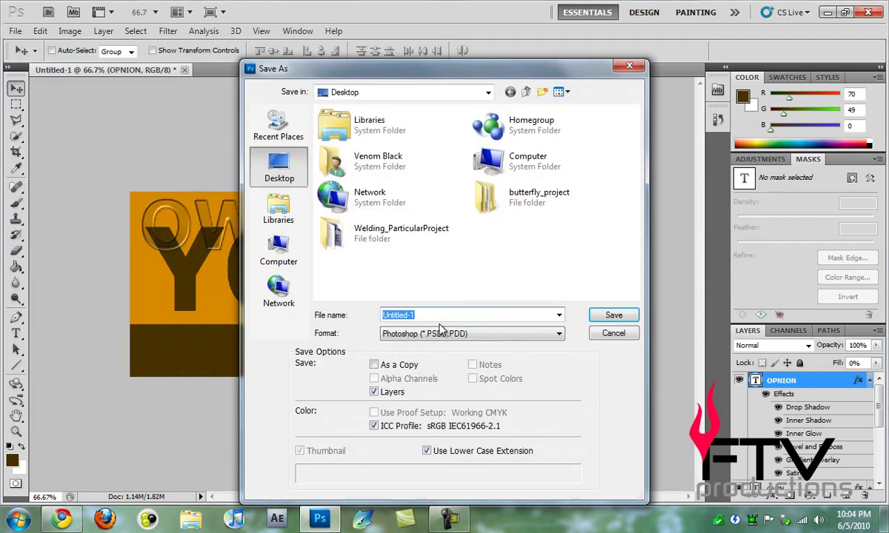
text(Chamel)
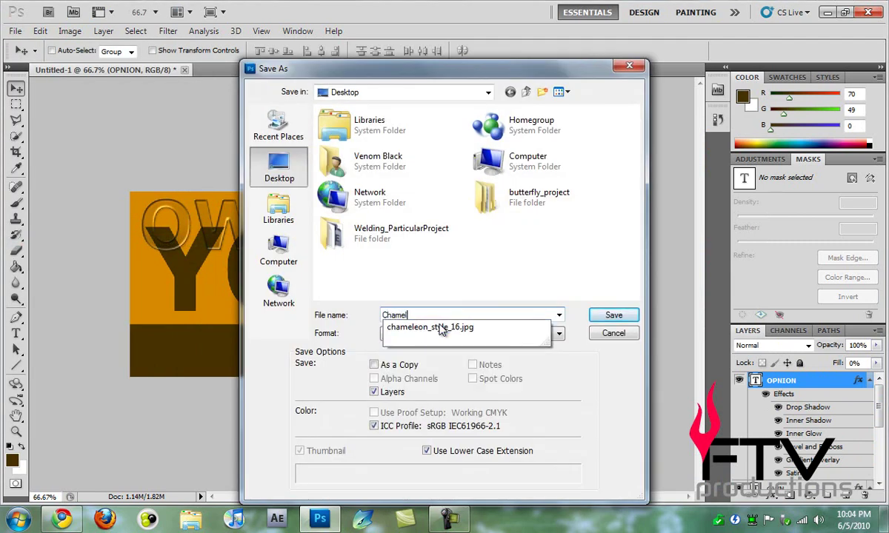
text(eon)
click(456, 333)
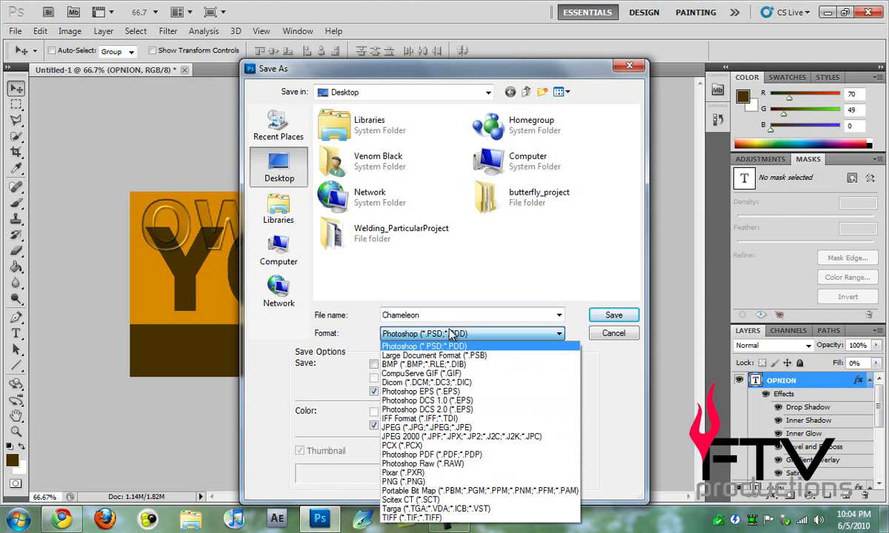
click(418, 427)
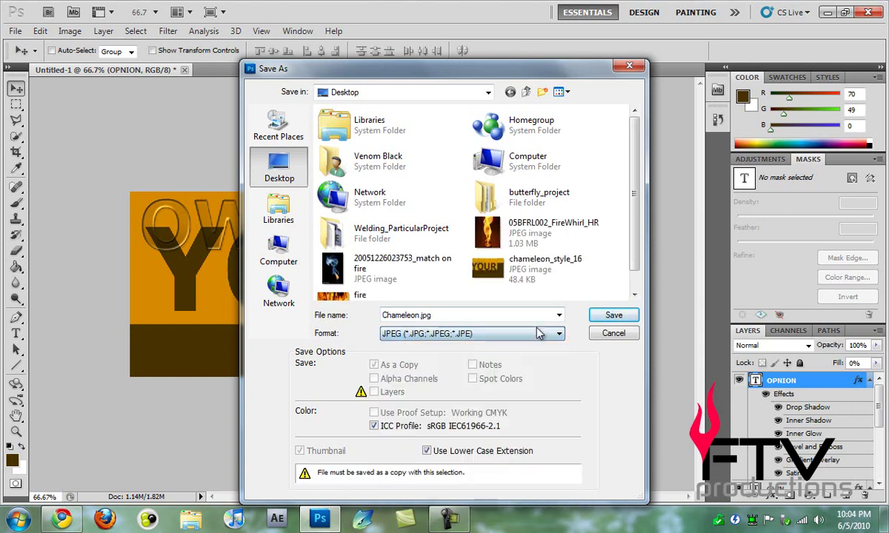
click(594, 319)
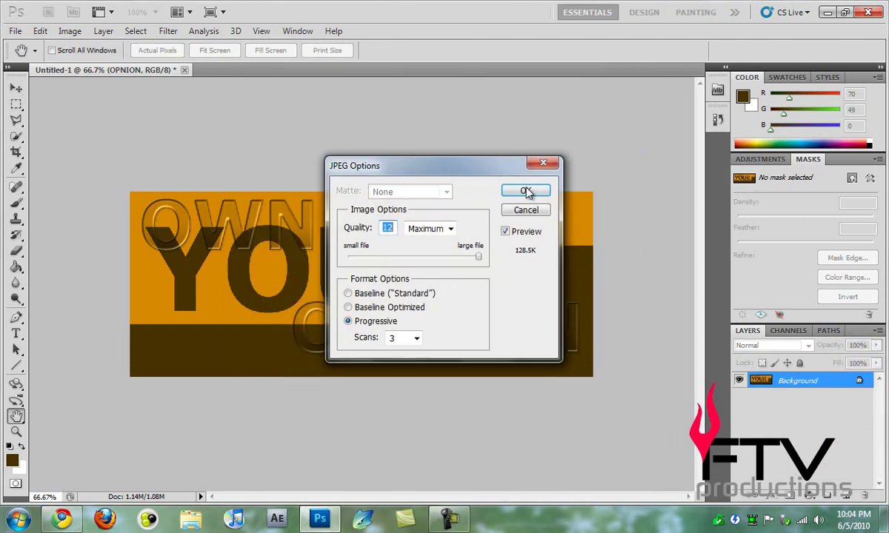
click(525, 191)
click(828, 12)
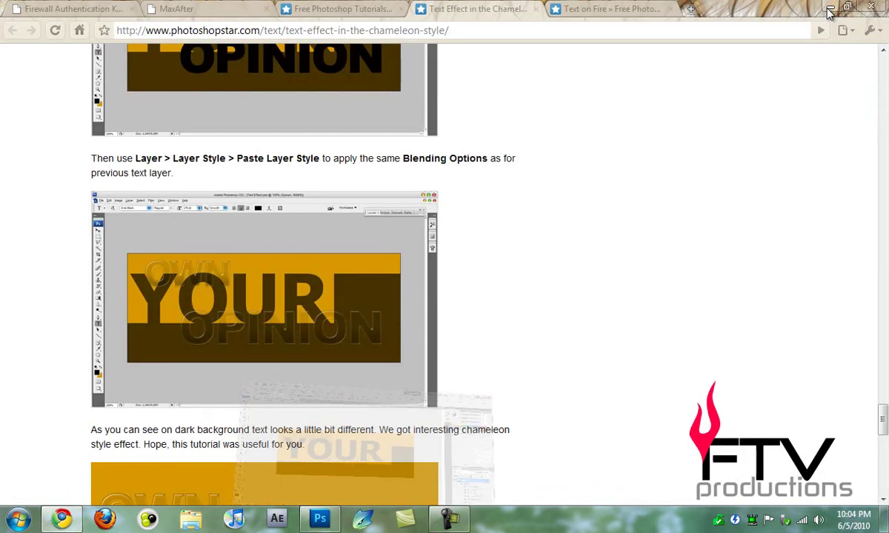
Step: Move the Chameleon.jpg desktop icon and open it in Windows Photo Viewer
drag(27, 363, 426, 268)
double_click(426, 267)
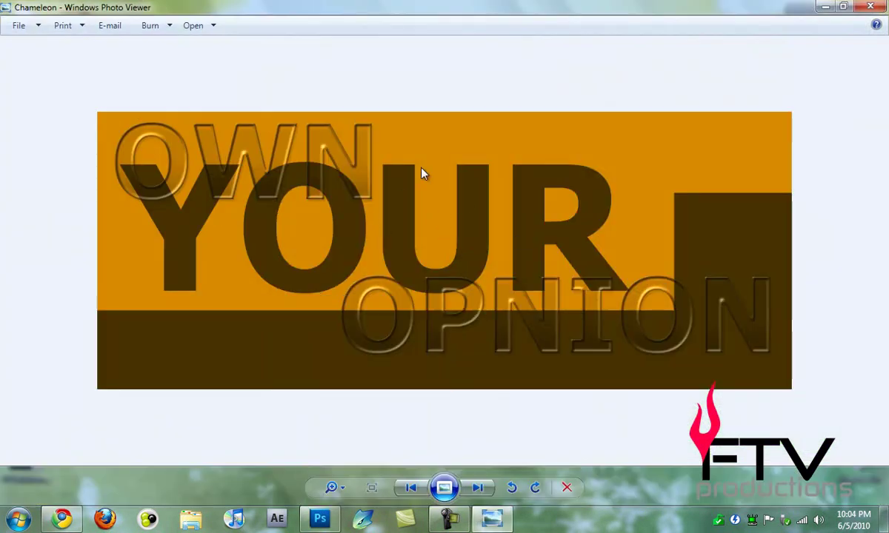